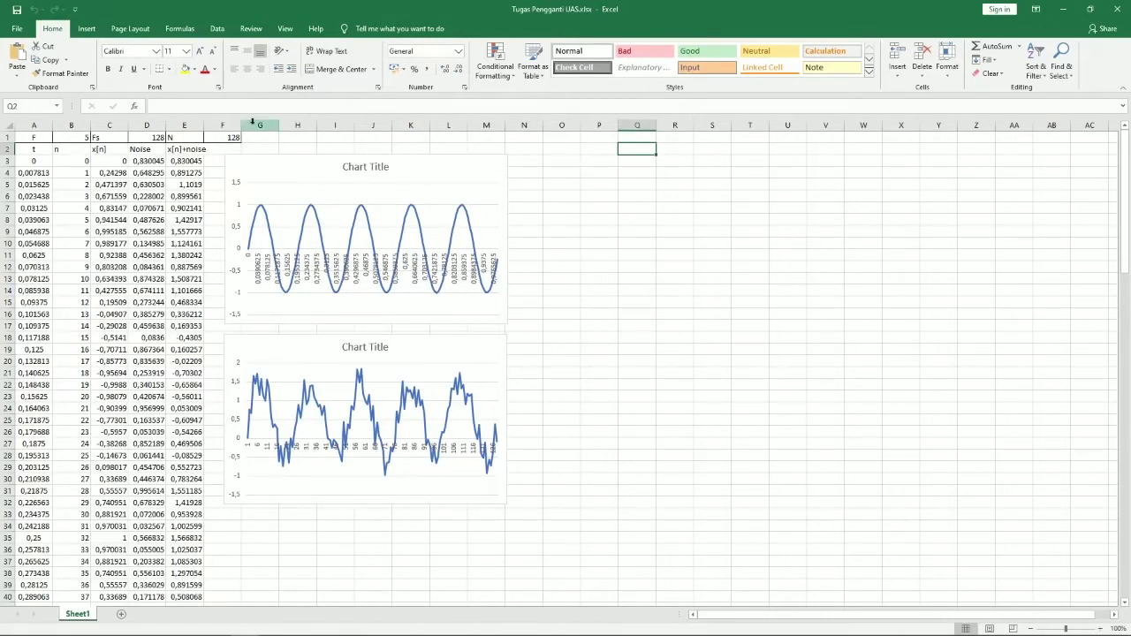
- Enable the Analysis ToolPak add-in from Excel Options and confirm it stays checked
left_click(20, 30)
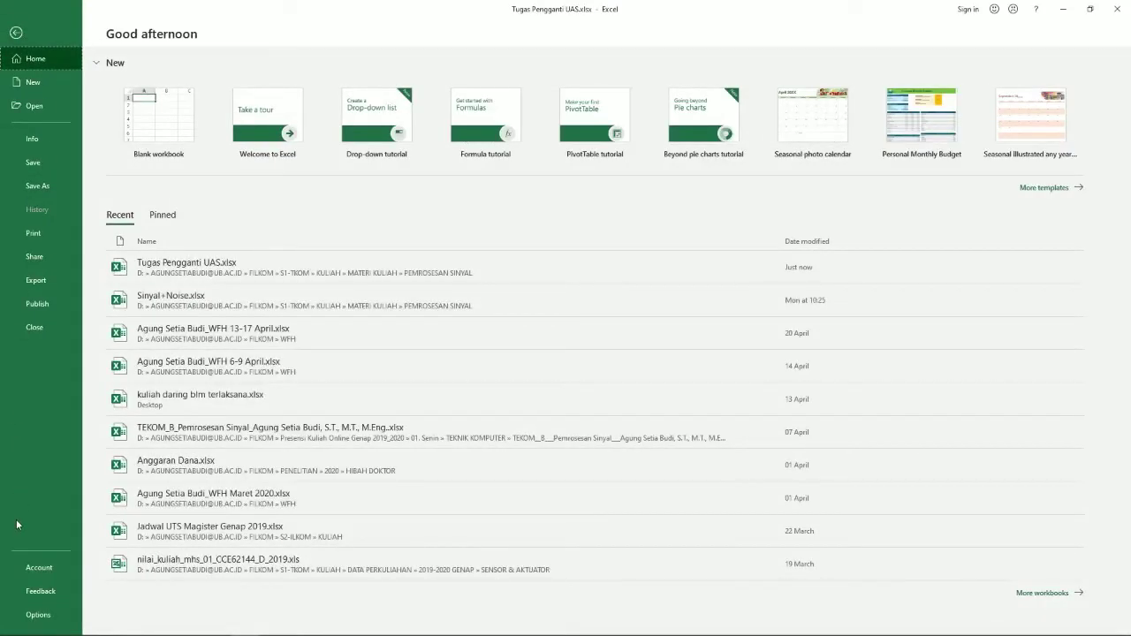
left_click(38, 616)
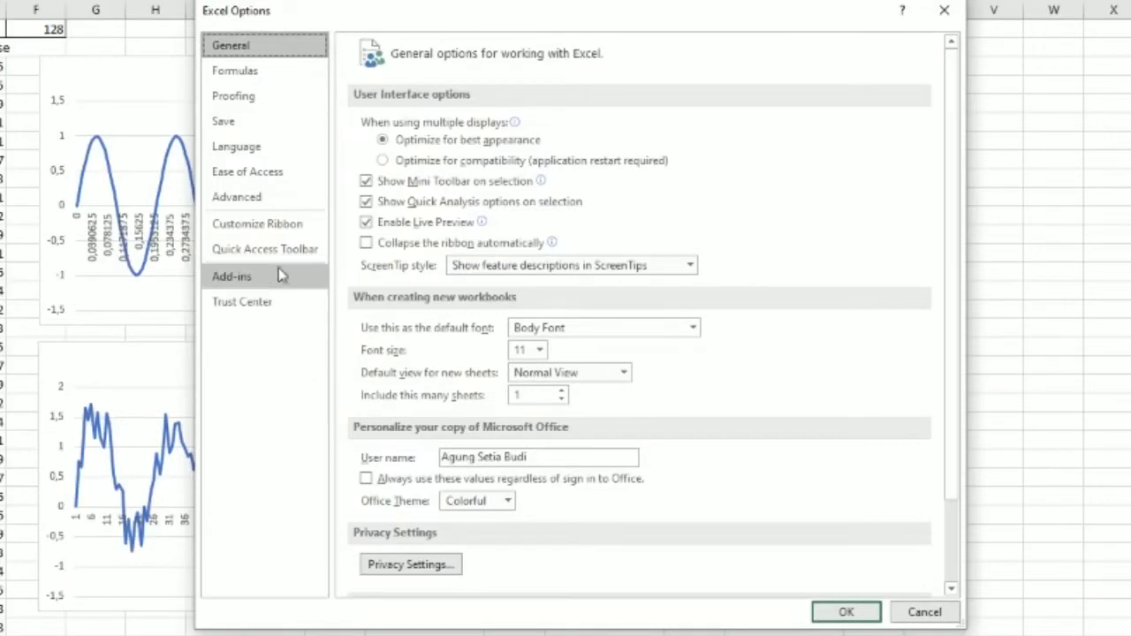
left_click(253, 278)
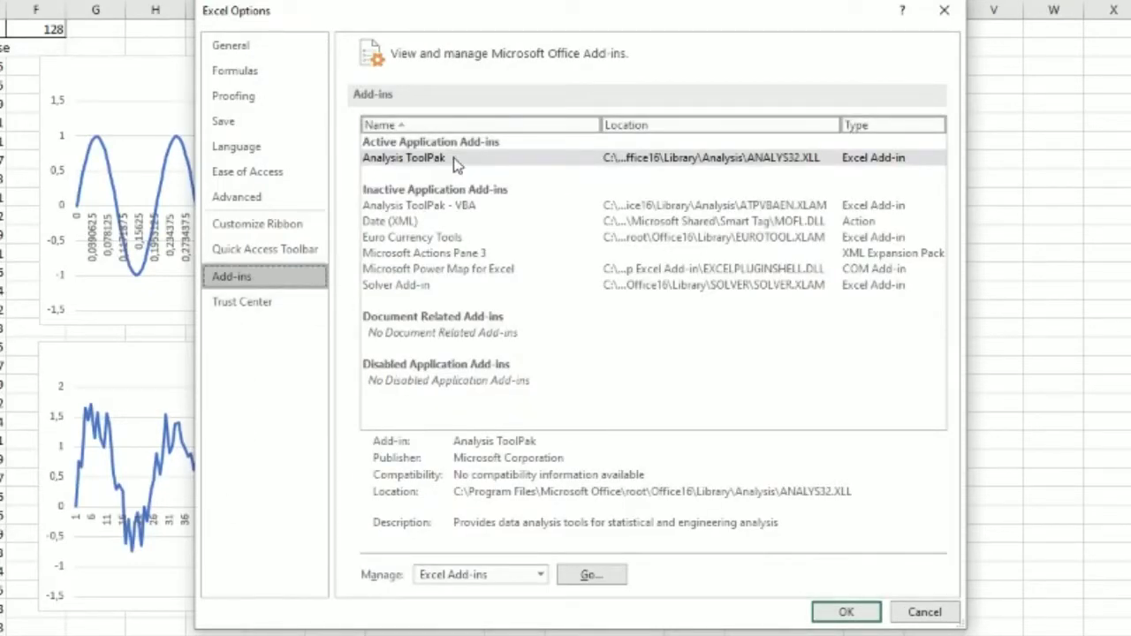
left_click(456, 165)
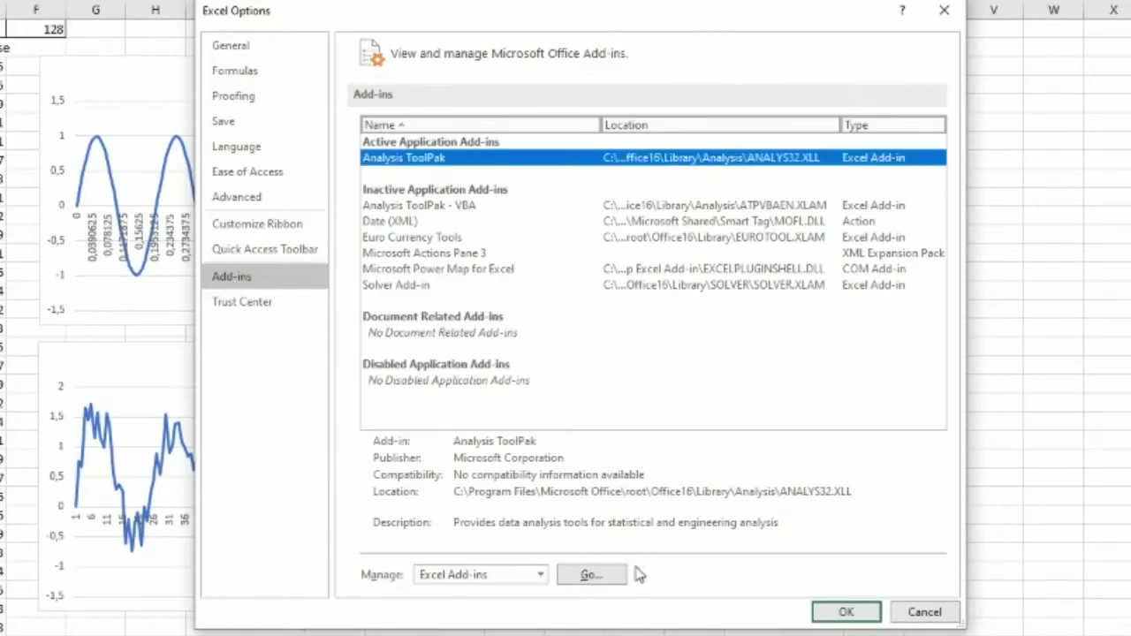
left_click(601, 577)
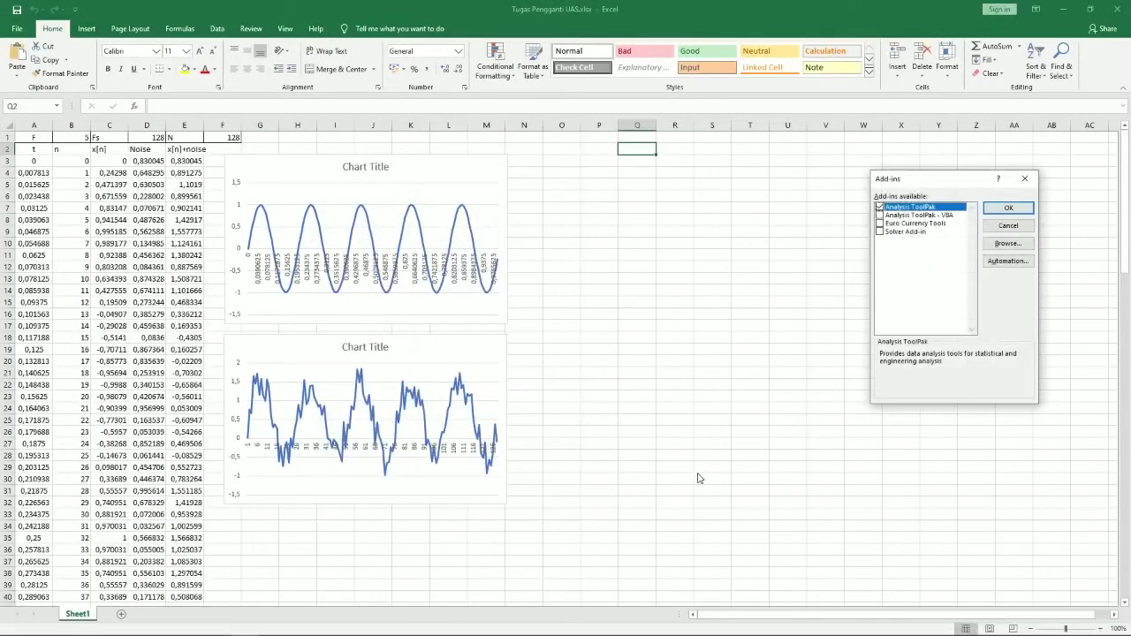
left_click(1000, 210)
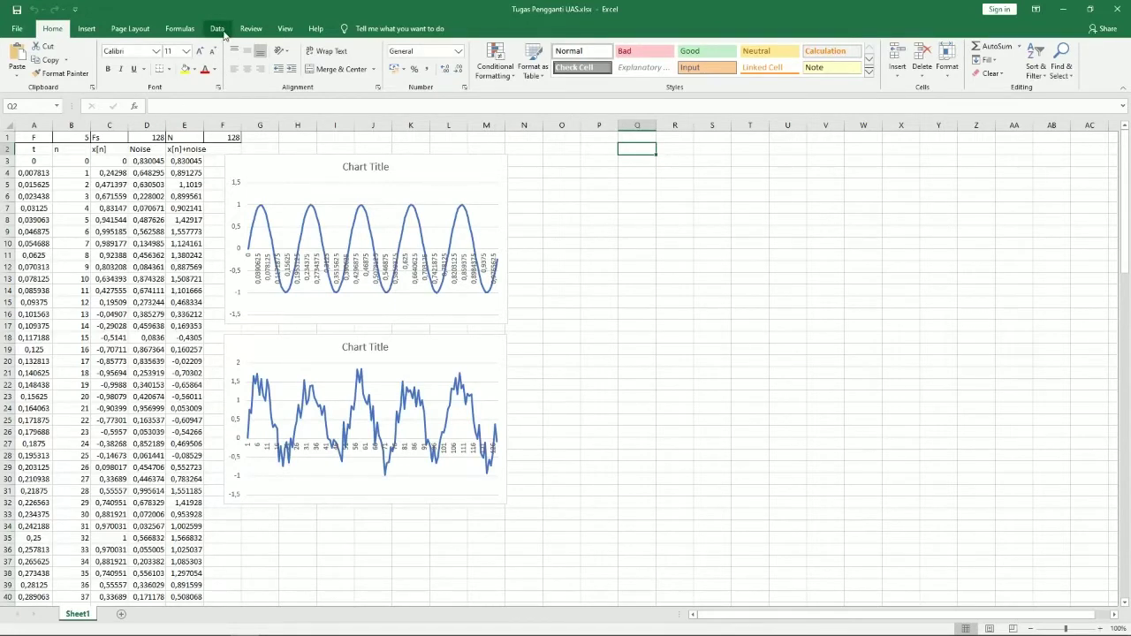
- From the Data tab's Data Analysis list, choose Fourier Analysis to open its settings
left_click(219, 30)
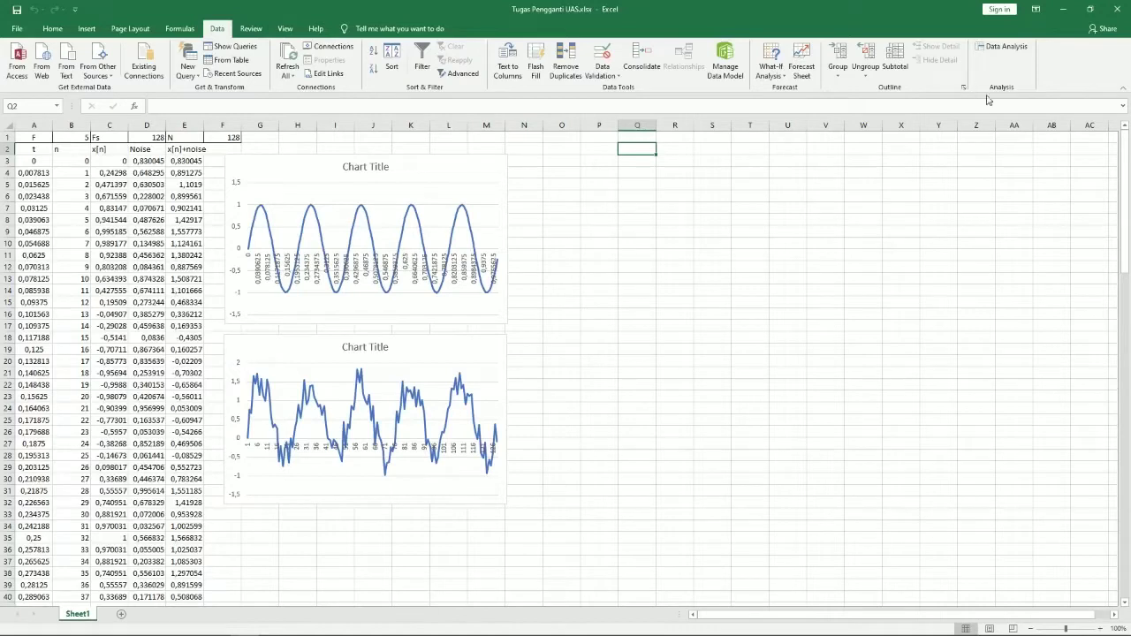
left_click(1007, 48)
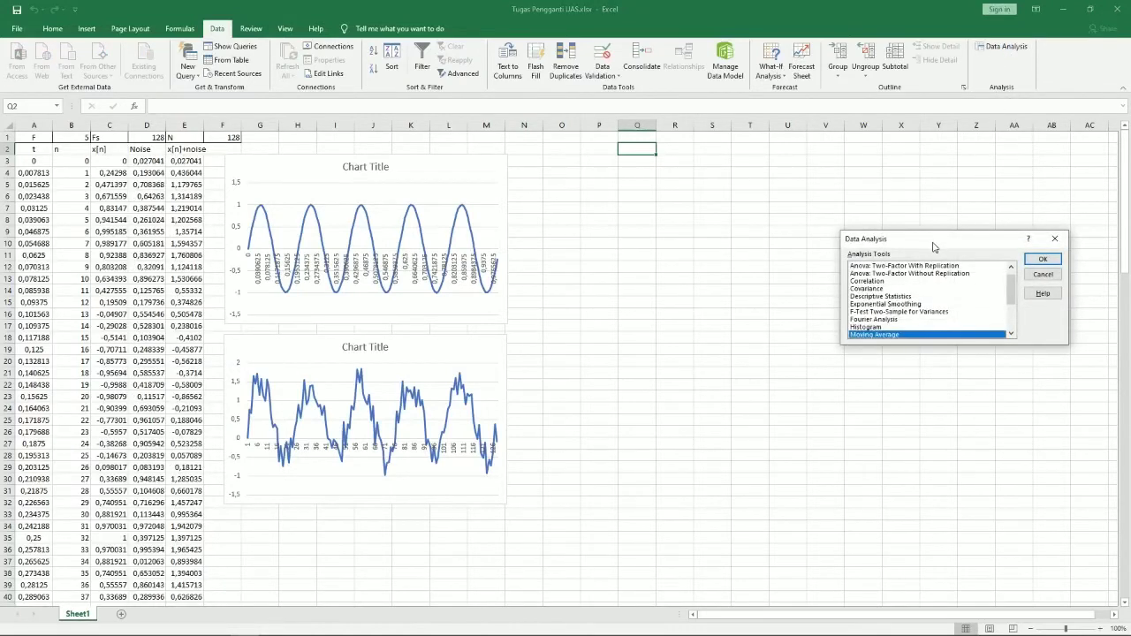
left_click_drag(934, 237, 799, 168)
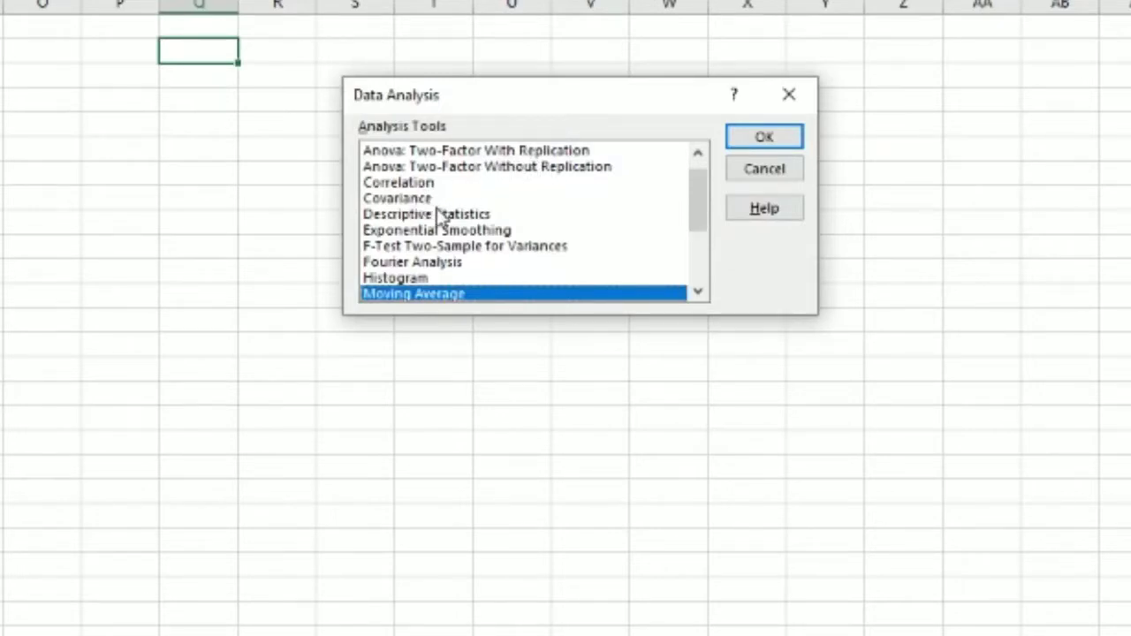
left_click(698, 292)
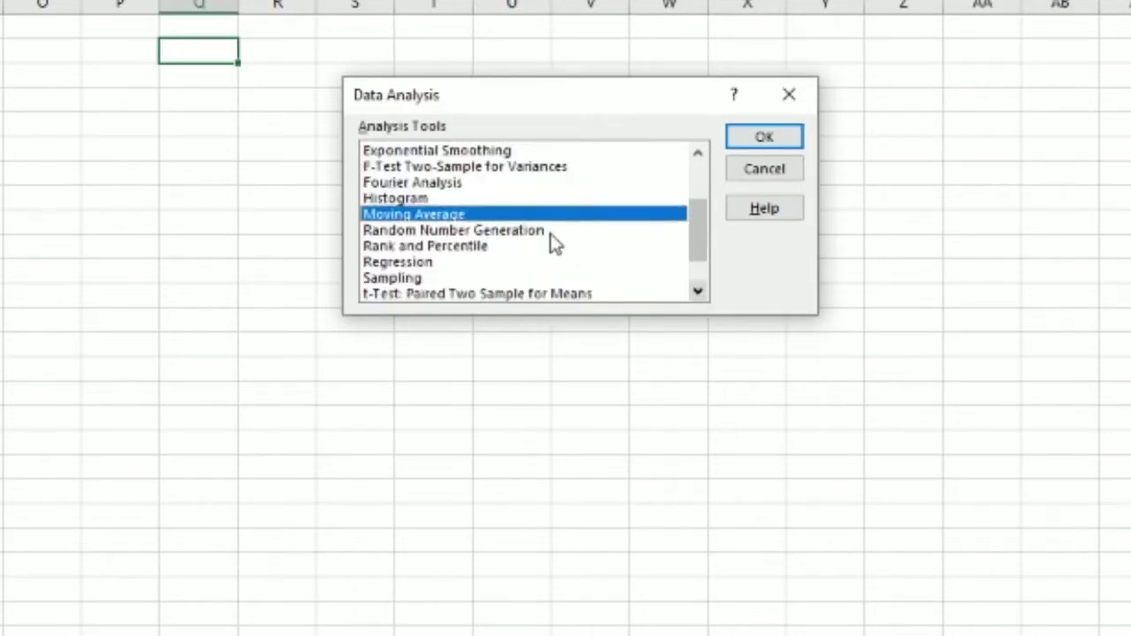
left_click(699, 293)
left_click(699, 293)
left_click(698, 292)
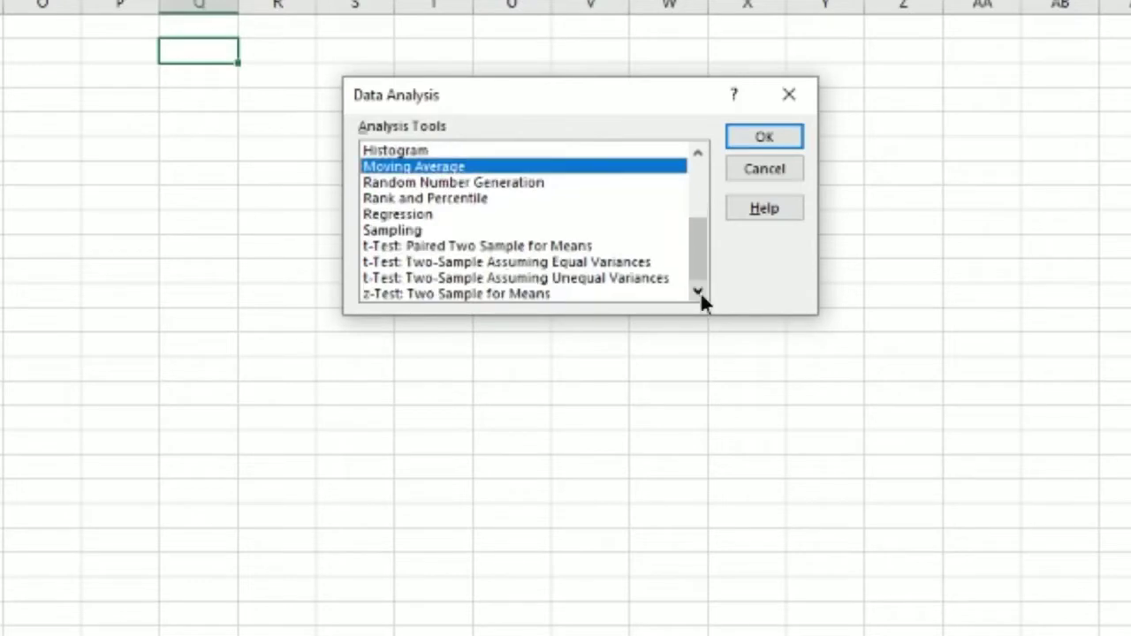
left_click_drag(701, 272, 703, 252)
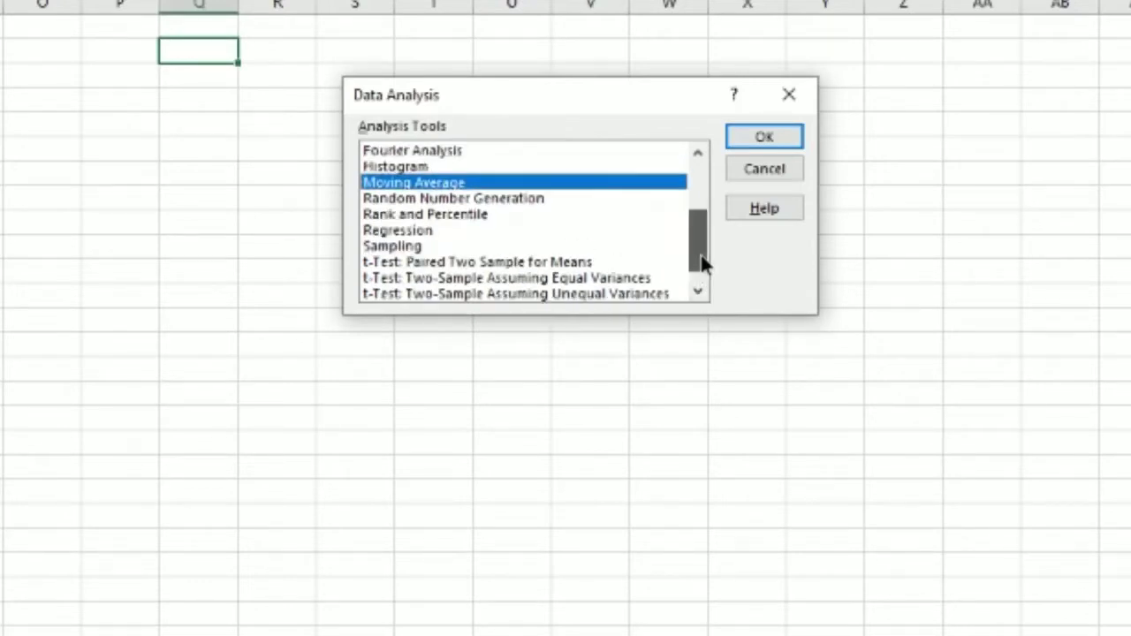
left_click(437, 183)
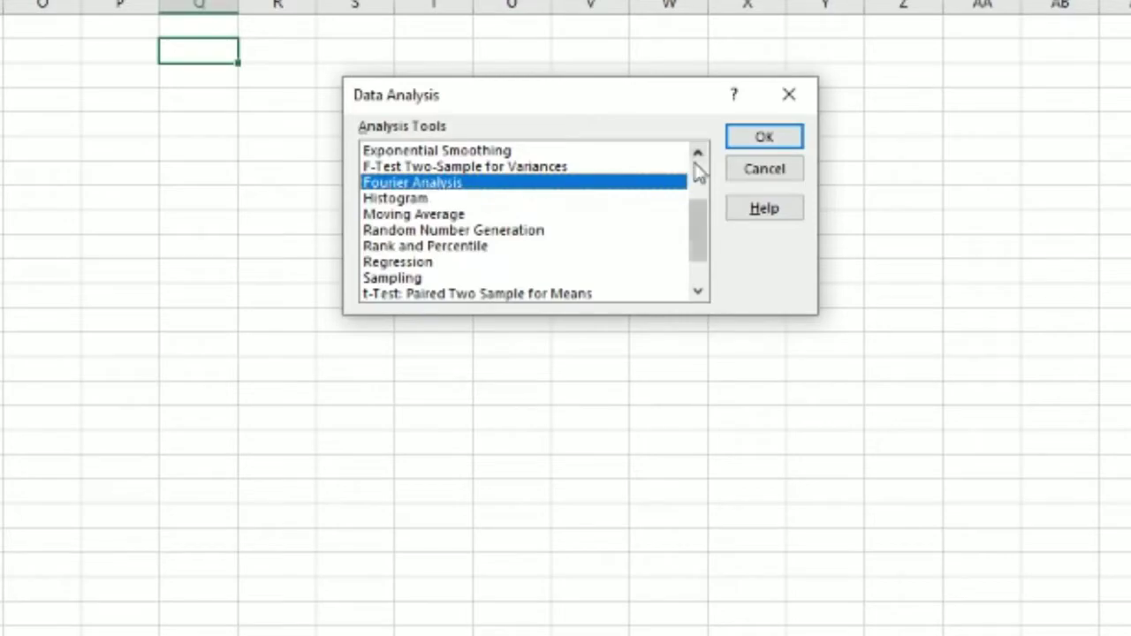
left_click(765, 139)
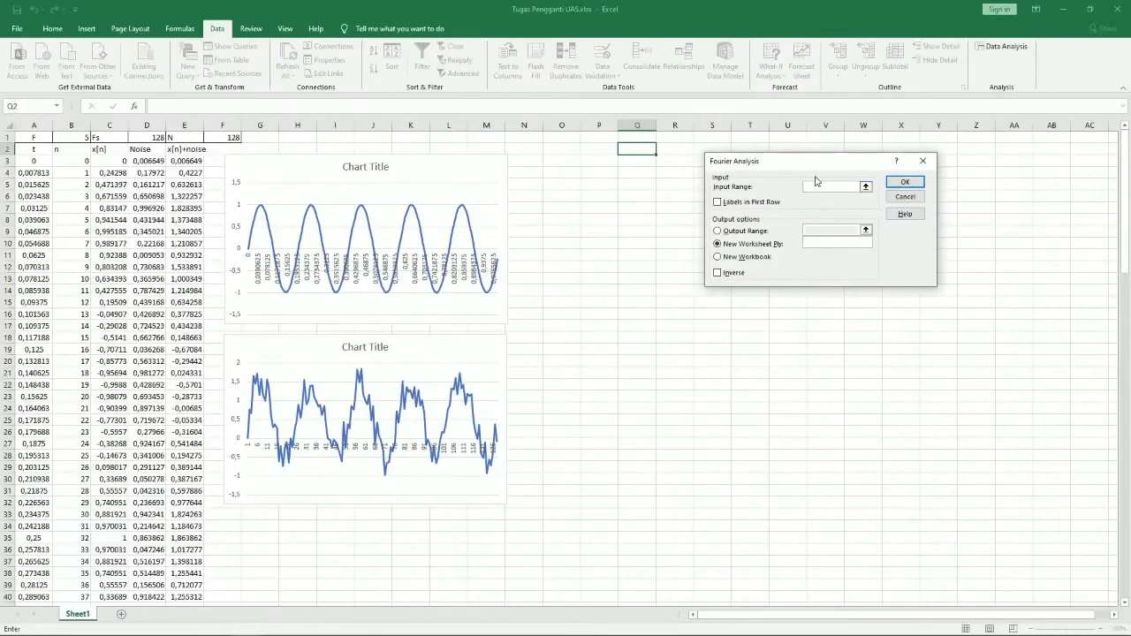
- Set the Fourier Analysis input range to the x[n] values C3:C130
left_click_drag(807, 161, 779, 236)
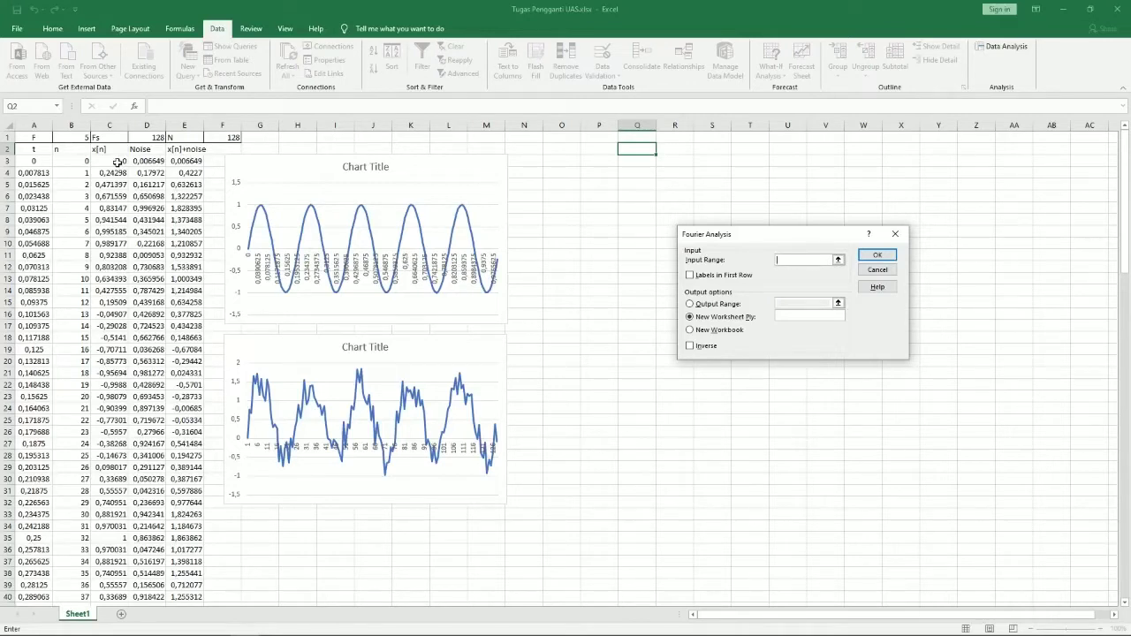
left_click(117, 161)
key("ctrl+shift+Down")
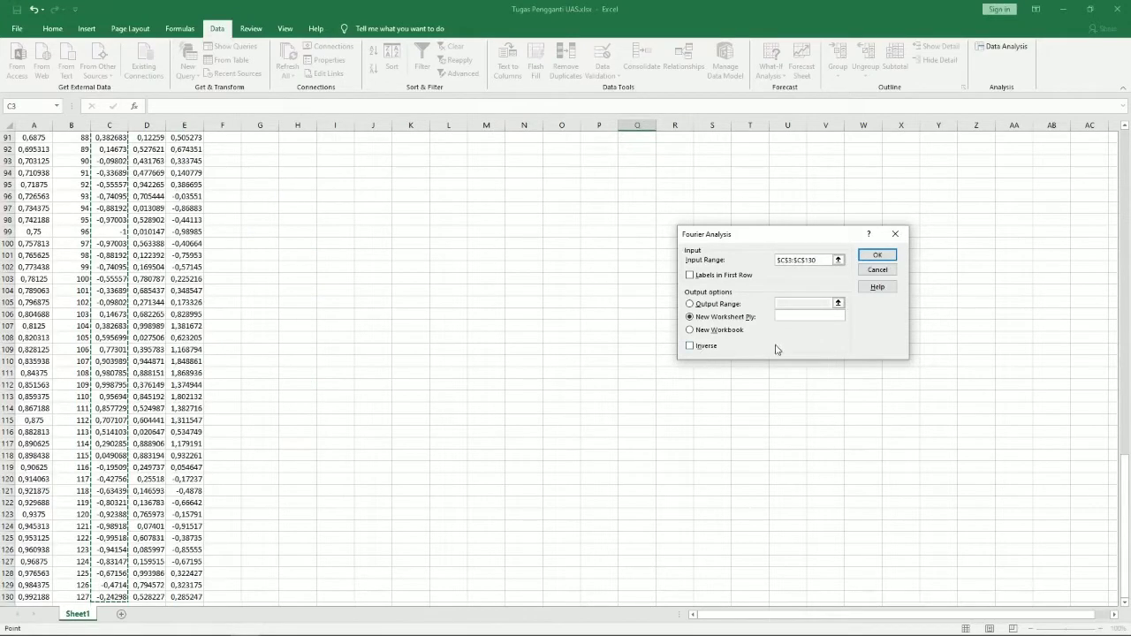
scroll(444, 283, "up", 3)
scroll(439, 283, "up", 4)
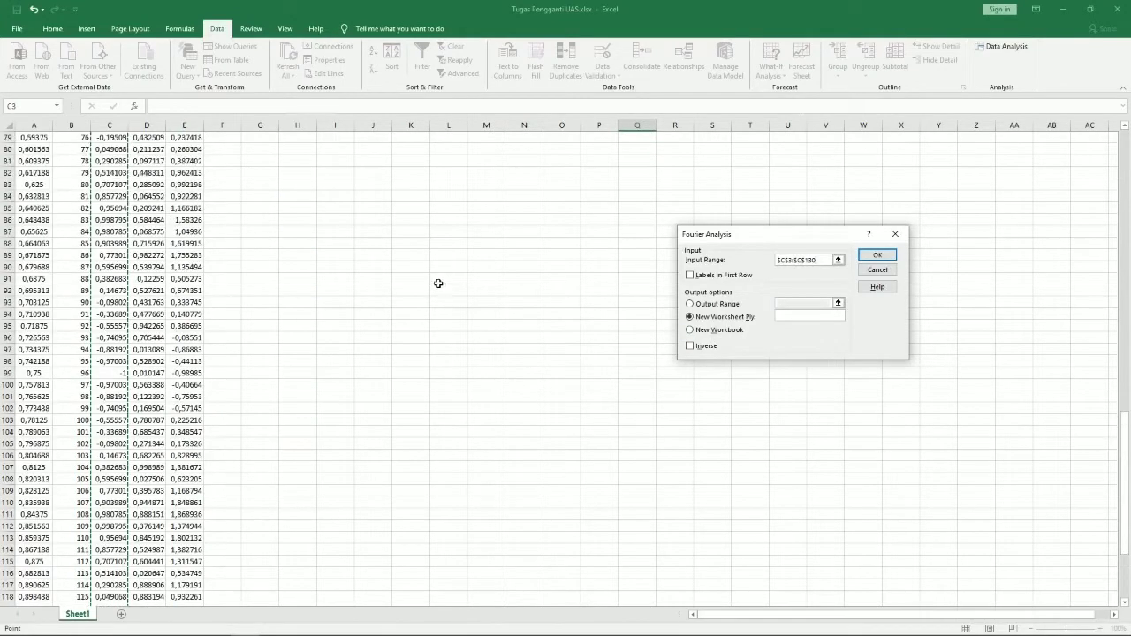
scroll(438, 283, "up", 4)
scroll(438, 283, "up", 11)
scroll(439, 283, "up", 7)
scroll(439, 283, "up", 1)
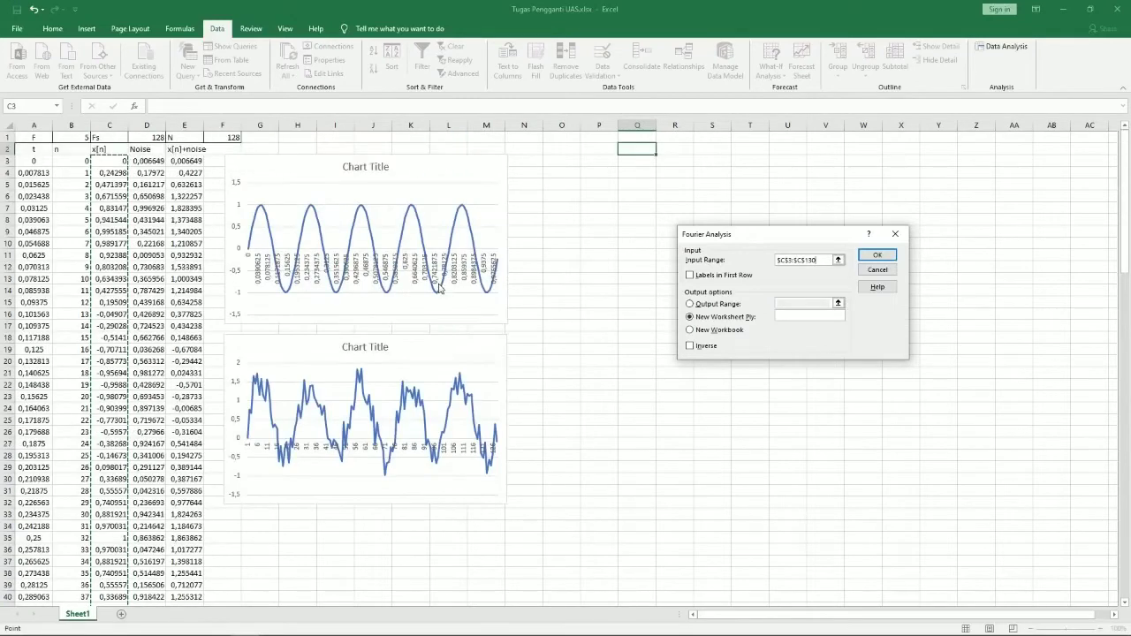
- Set the output range to start at P3 and run the analysis
left_click(720, 306)
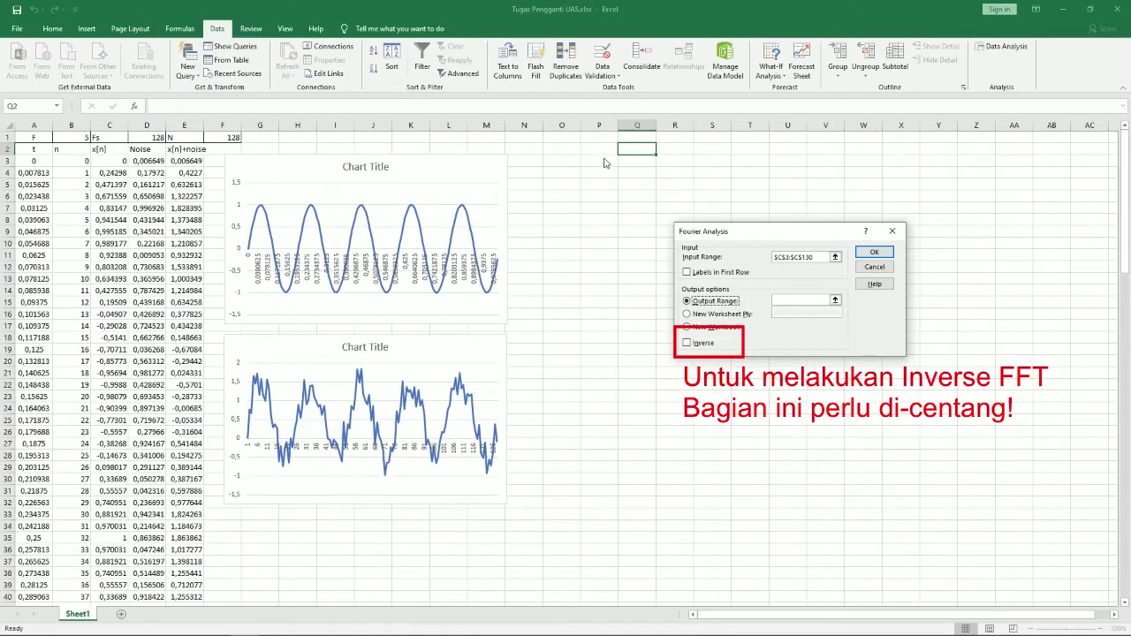
left_click(792, 301)
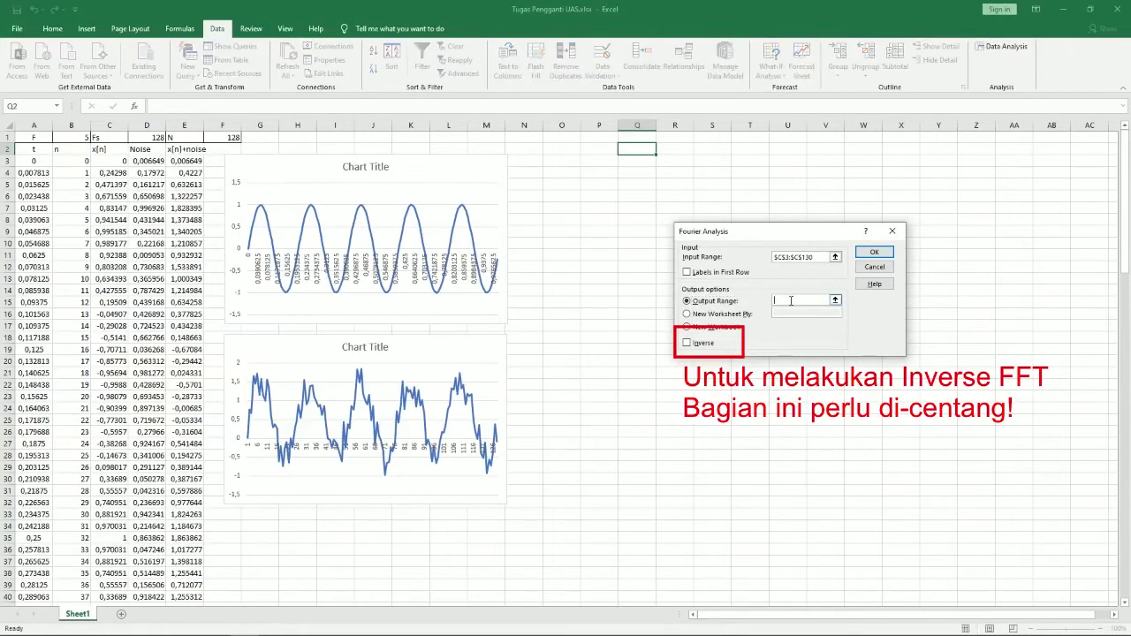
left_click(607, 164)
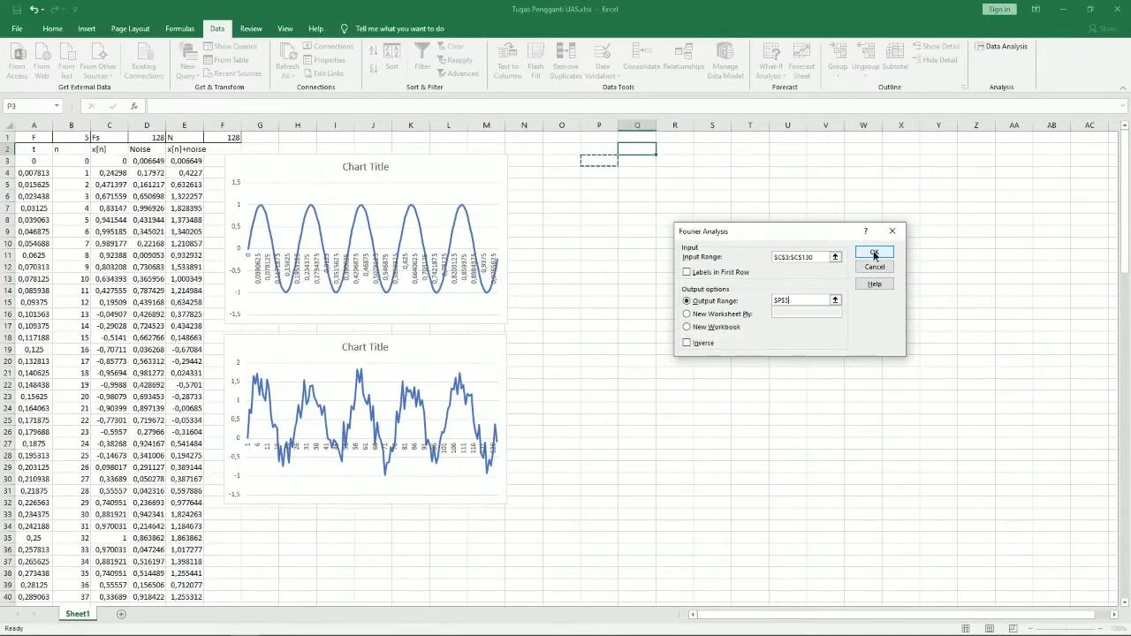
left_click(874, 254)
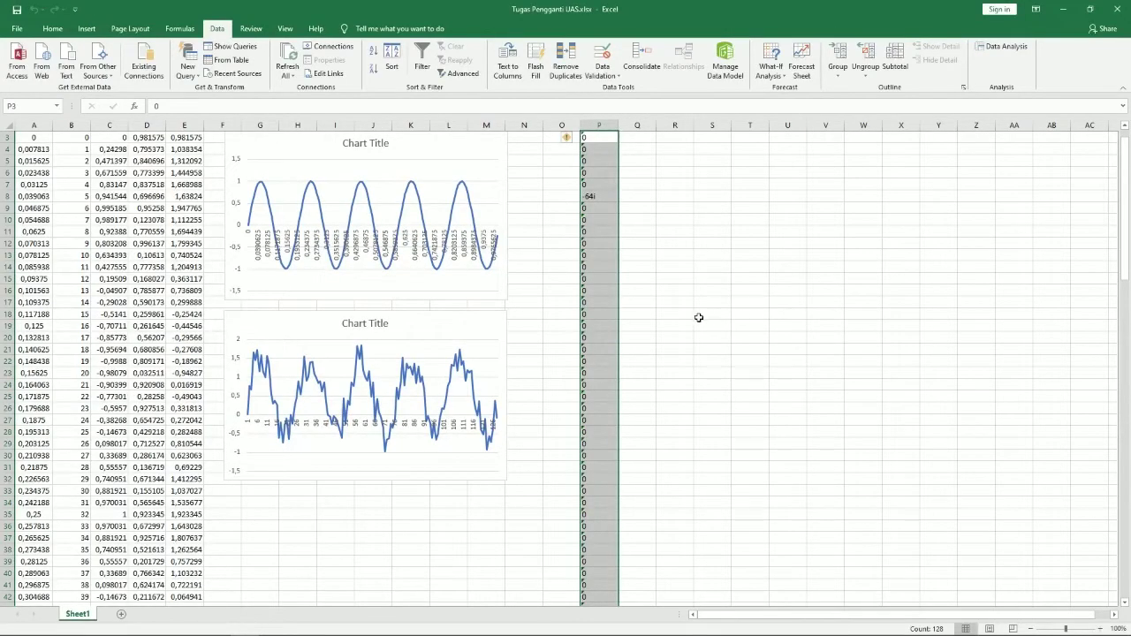
- Give cell P2 the heading FFT
scroll(658, 322, "up", 1)
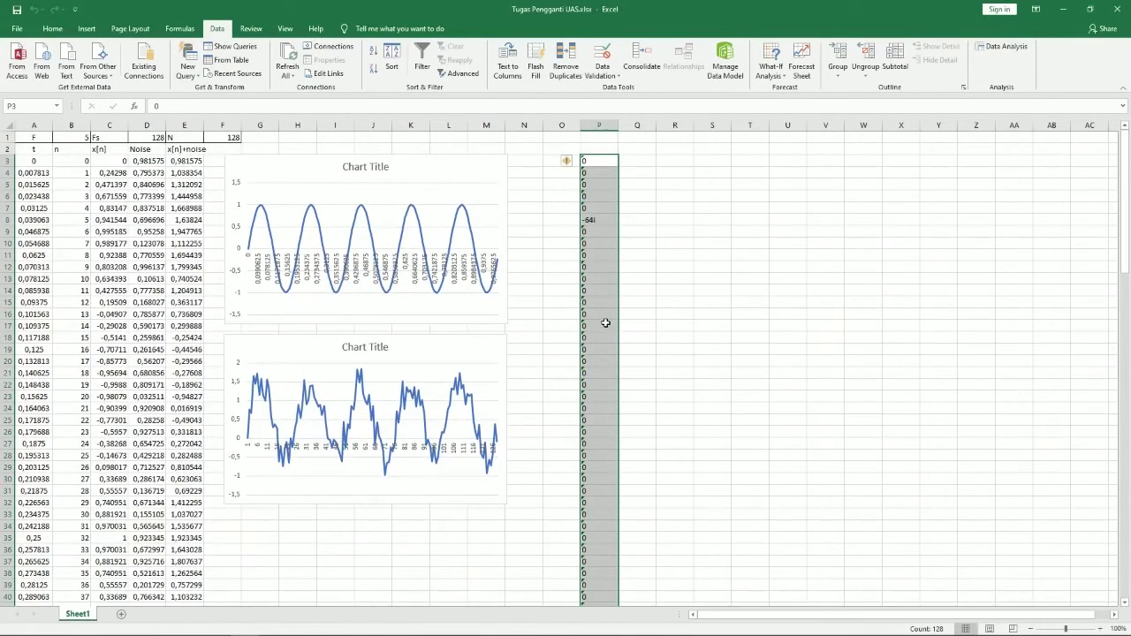
scroll(606, 323, "down", 10)
scroll(604, 327, "down", 10)
scroll(603, 332, "down", 10)
scroll(601, 338, "down", 11)
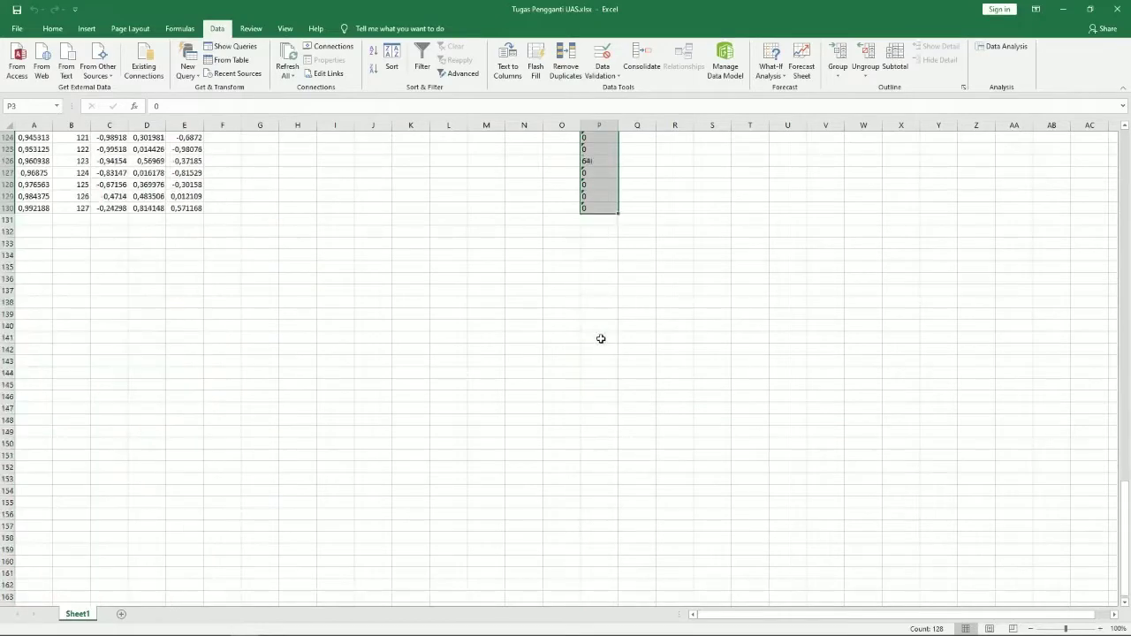
scroll(601, 338, "up", 6)
scroll(601, 338, "up", 9)
scroll(601, 339, "up", 9)
scroll(601, 339, "up", 8)
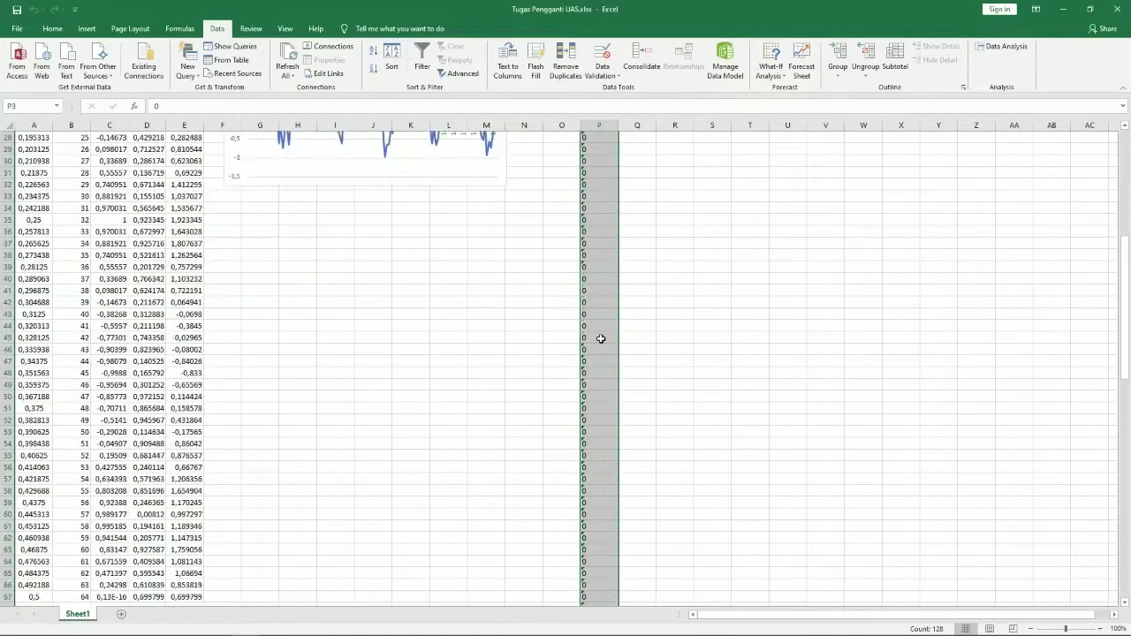
scroll(601, 338, "up", 6)
scroll(601, 338, "up", 3)
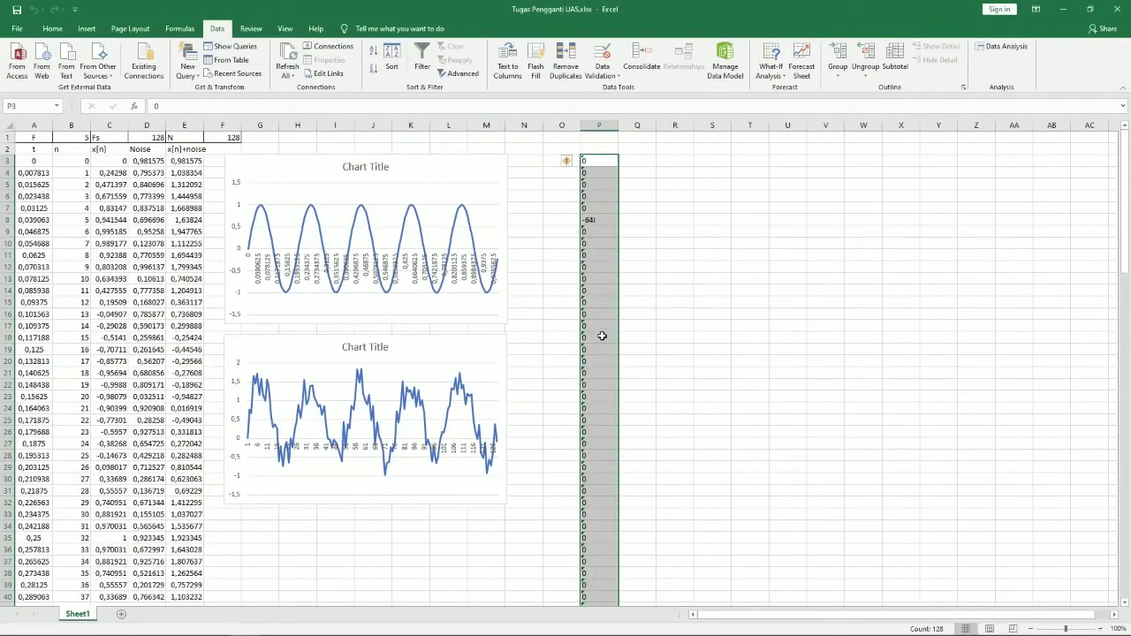
left_click(601, 147)
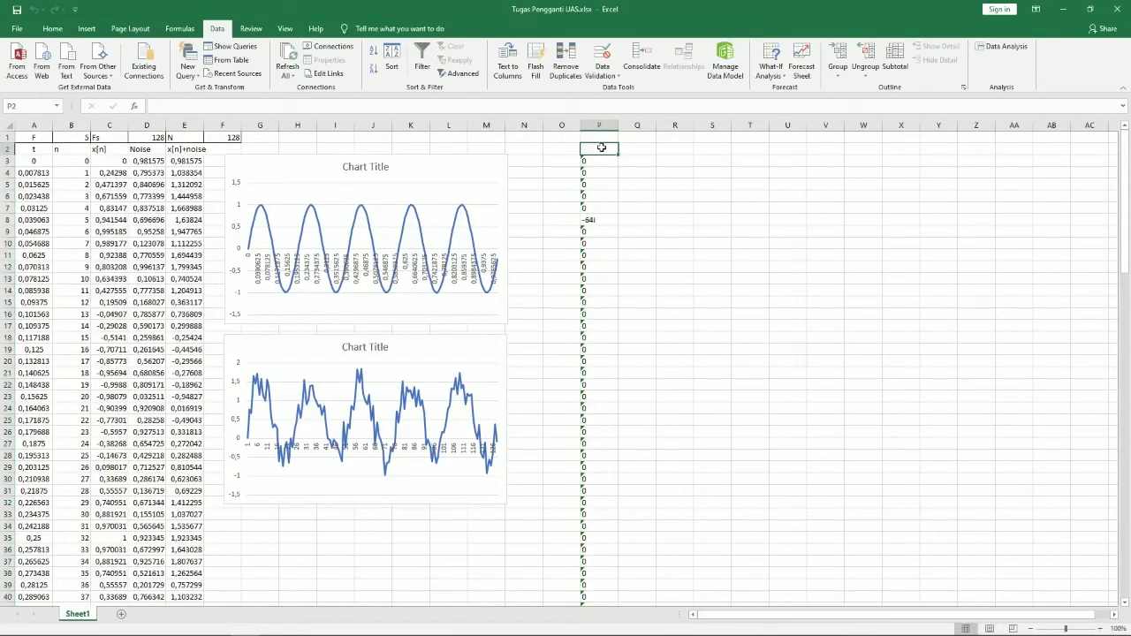
type("FFT")
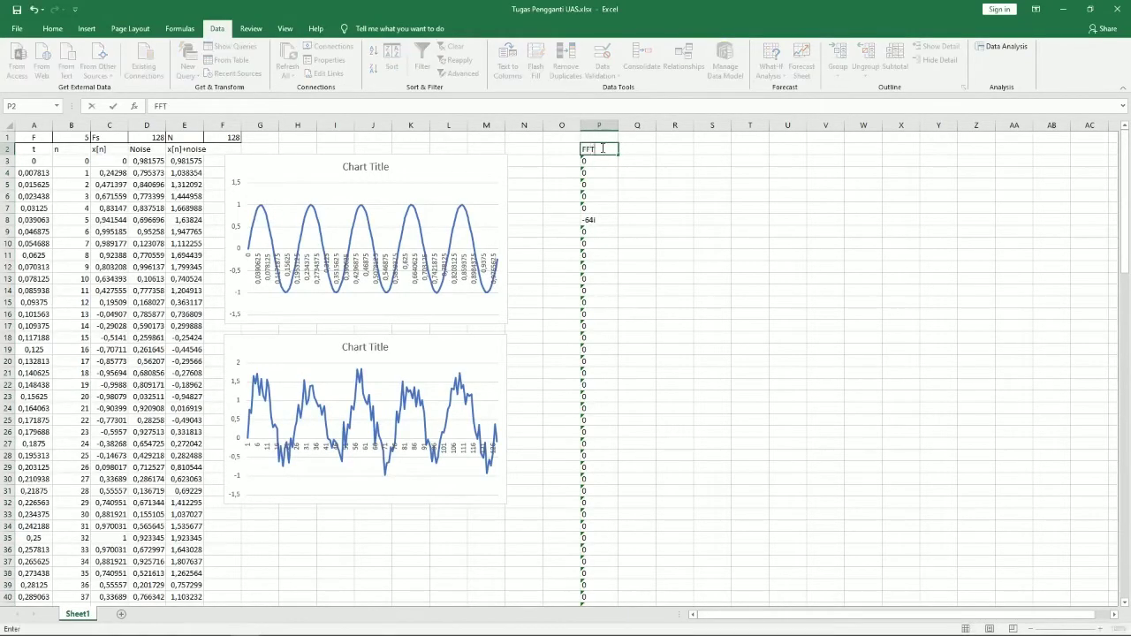
left_click(661, 192)
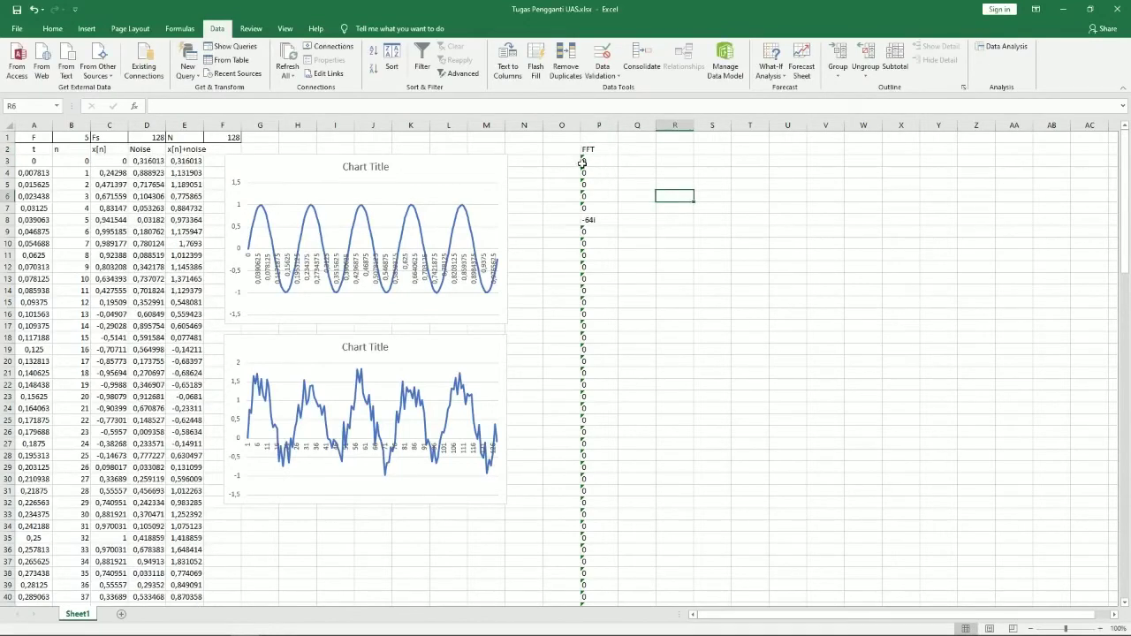
- Convert the FFT results in P3:P130 from text to numbers
left_click(588, 162)
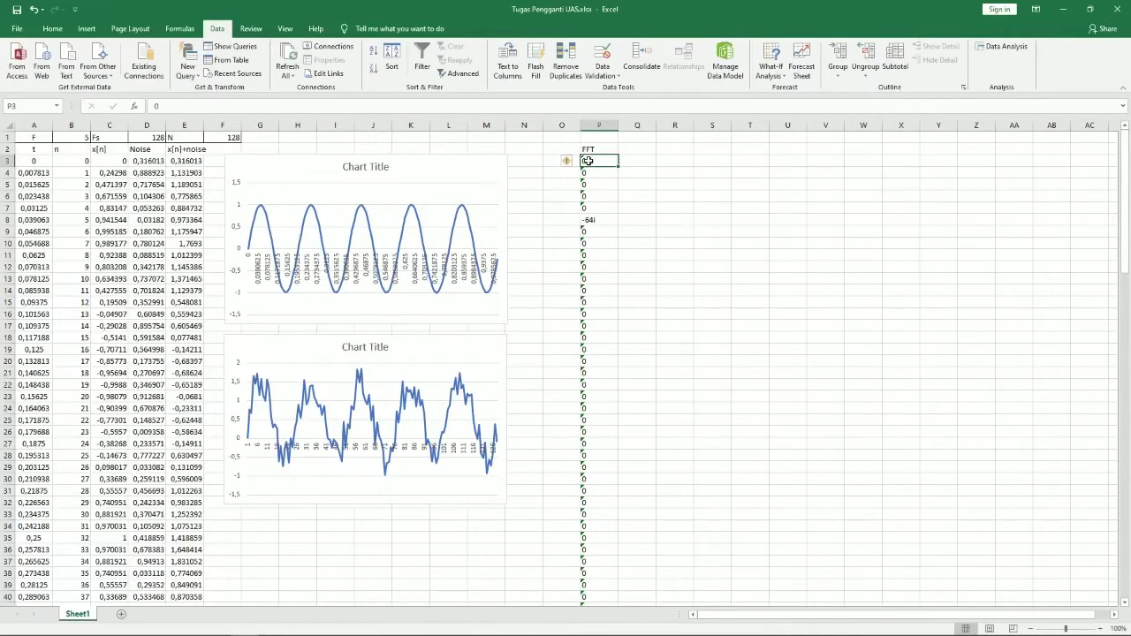
key("ctrl+shift+Down")
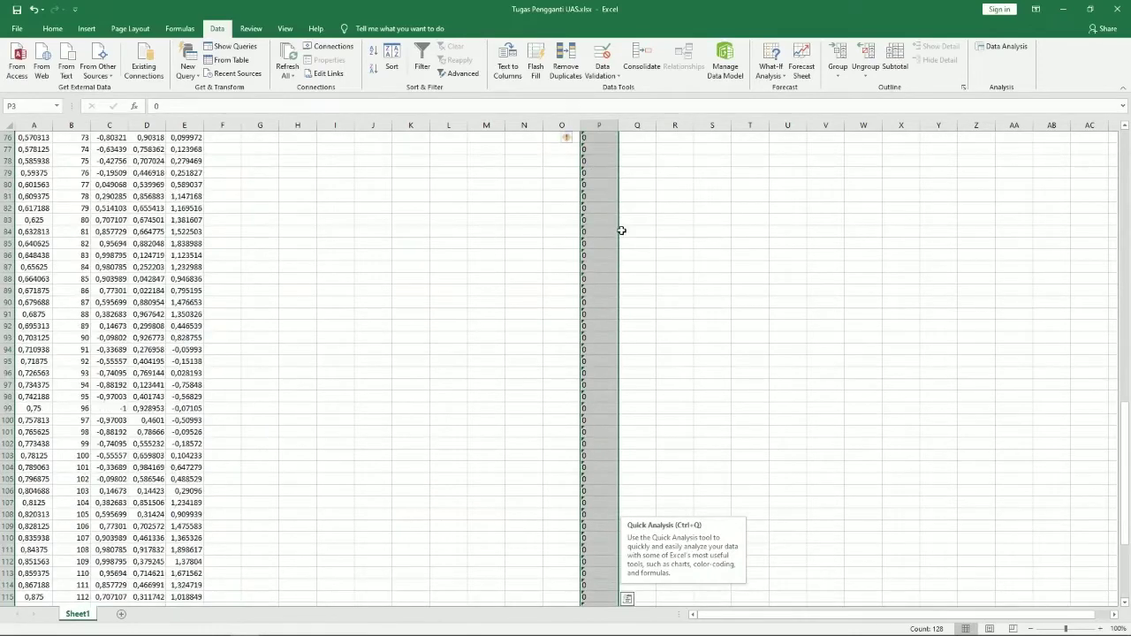
scroll(622, 230, "up", 20)
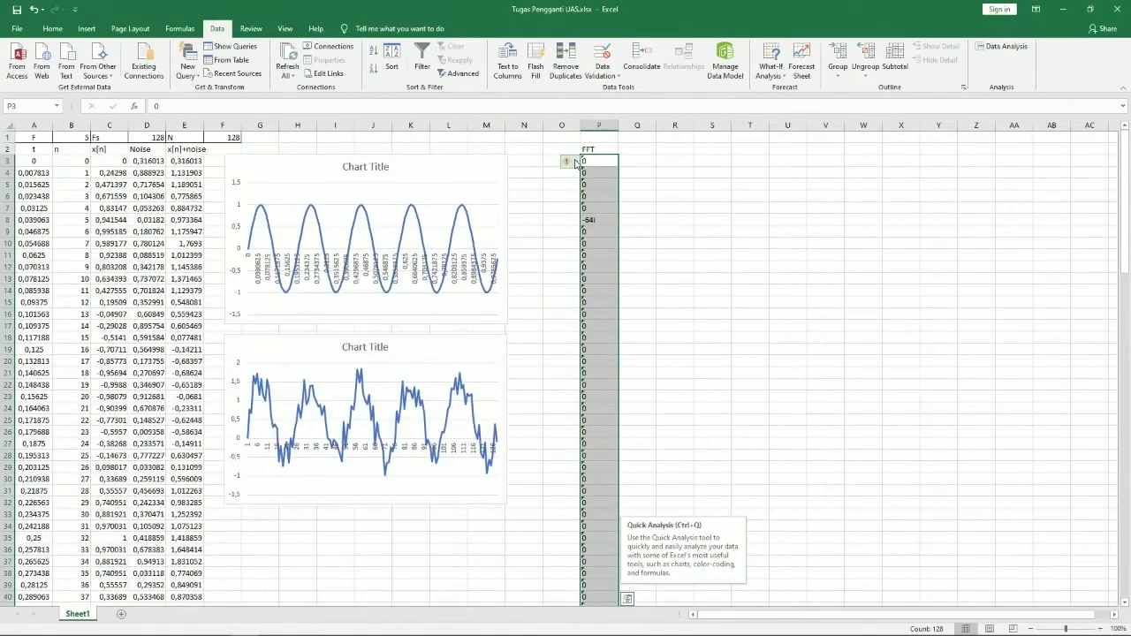
left_click(569, 163)
left_click(597, 196)
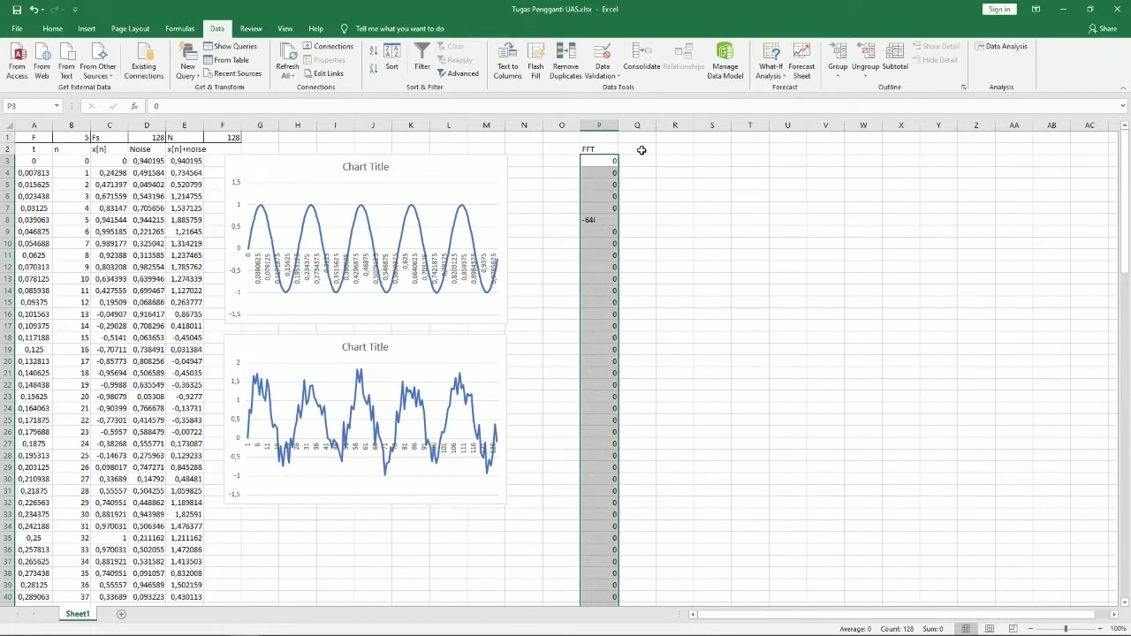
left_click(641, 150)
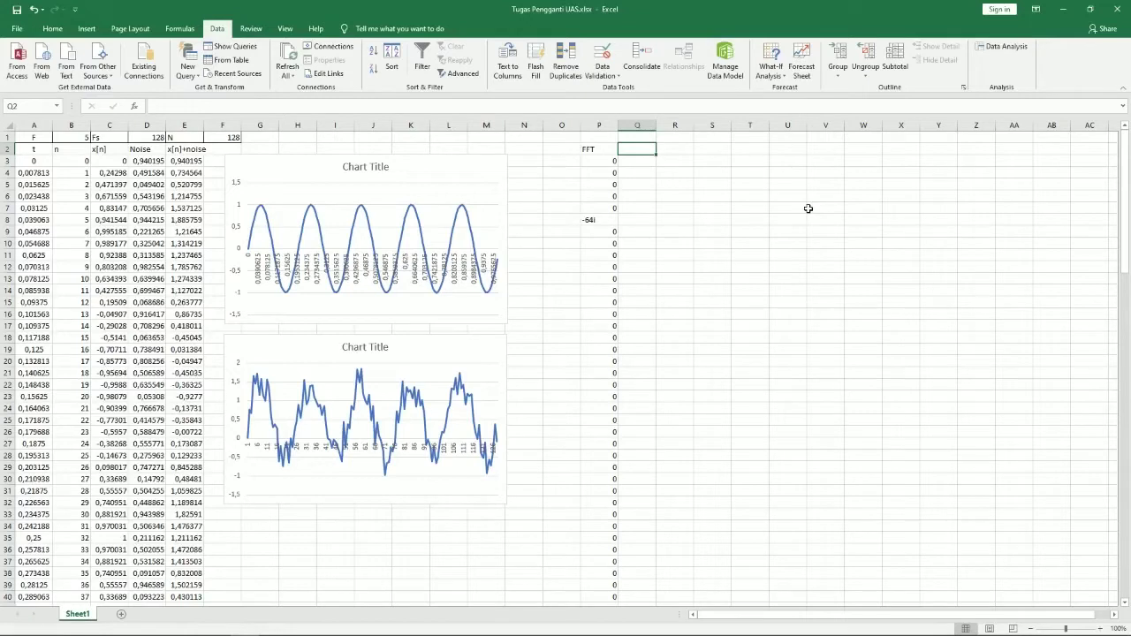
type("+")
key("BackSpace")
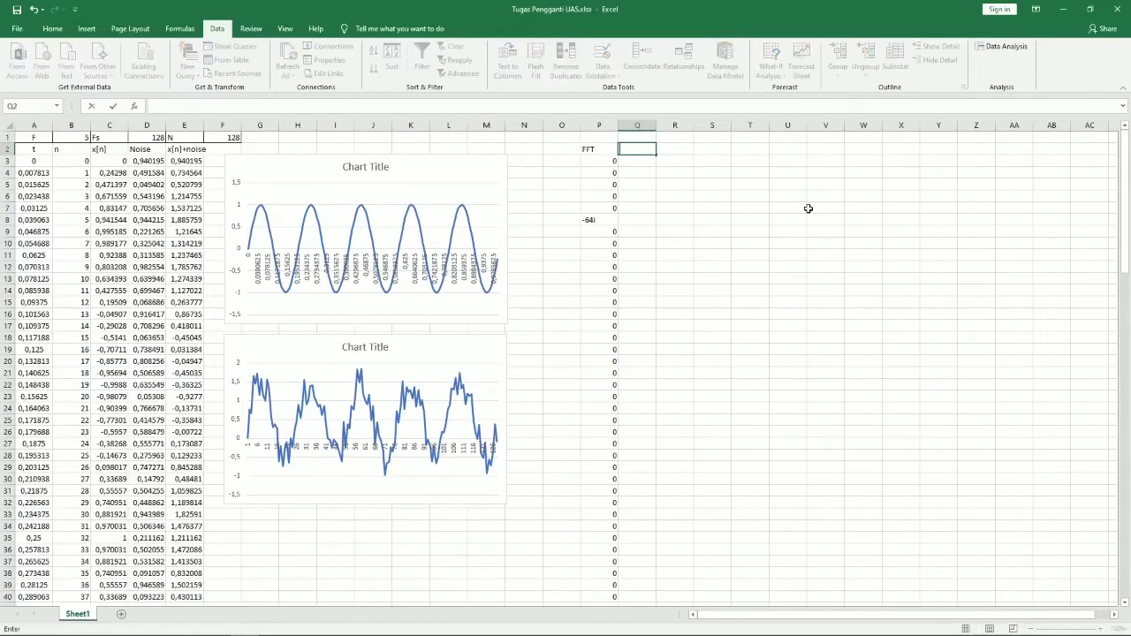
type("=")
type("im")
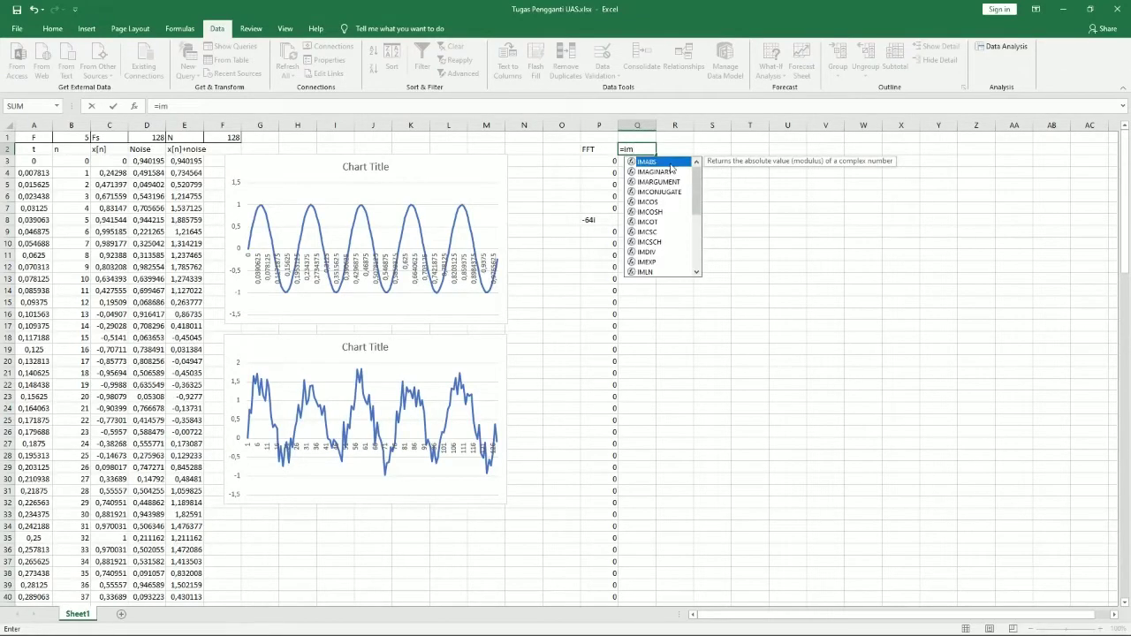
key("Return")
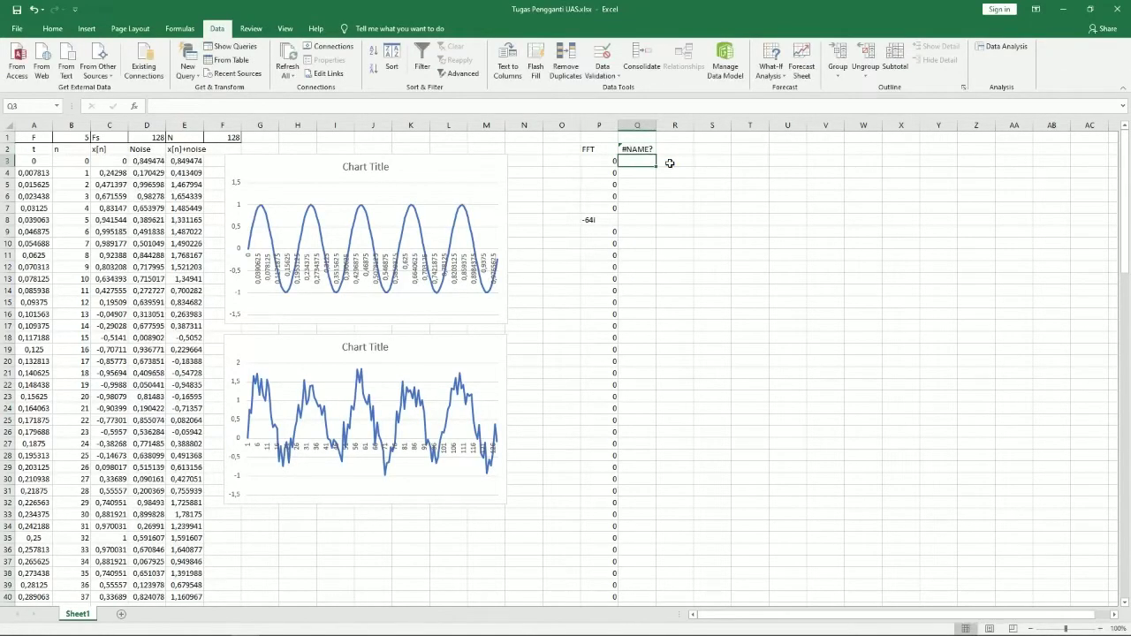
left_click(640, 151)
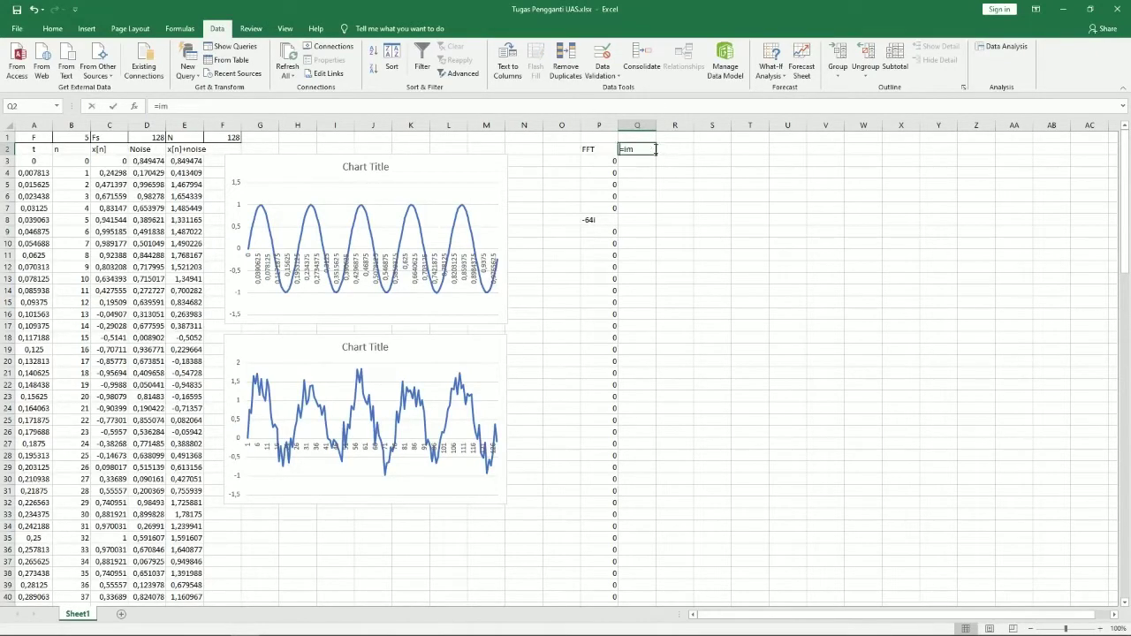
type("=ima")
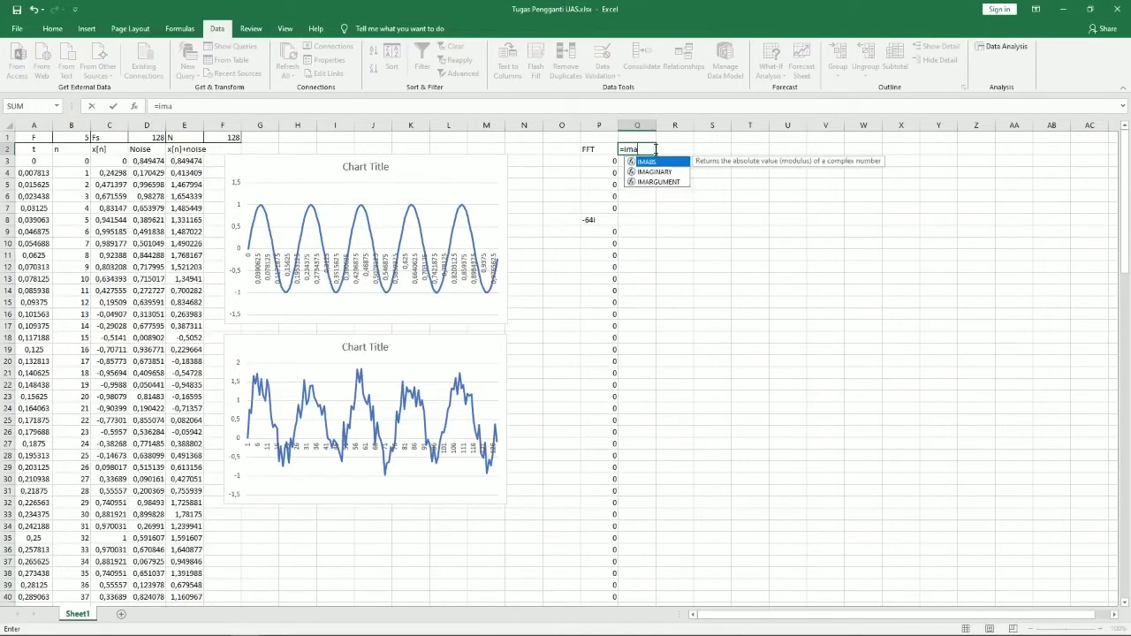
type("bs")
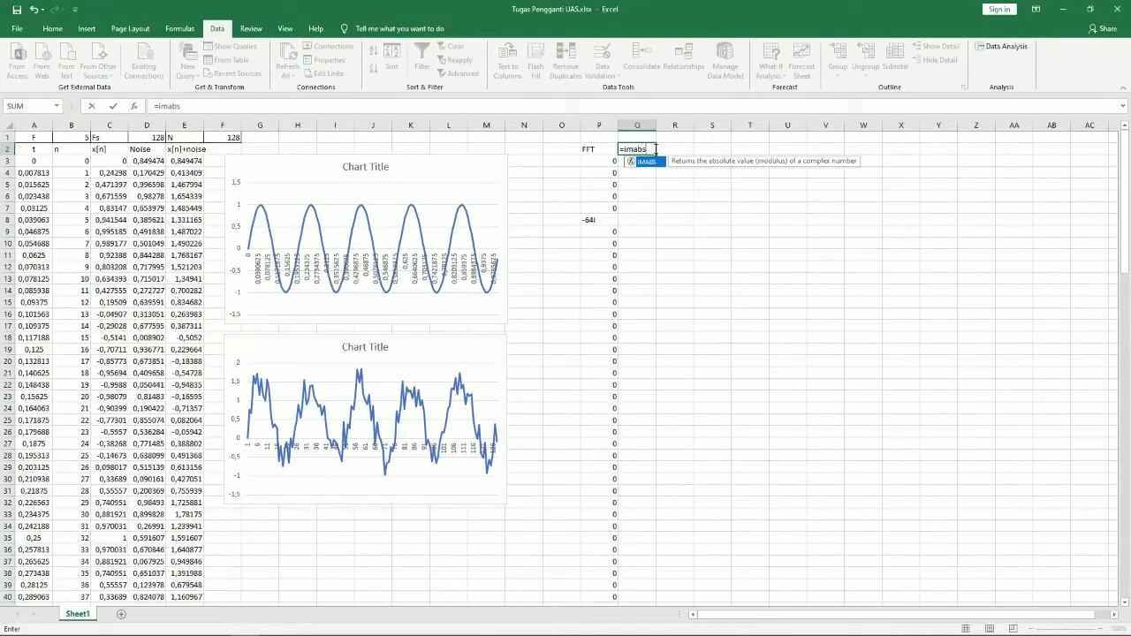
type("(")
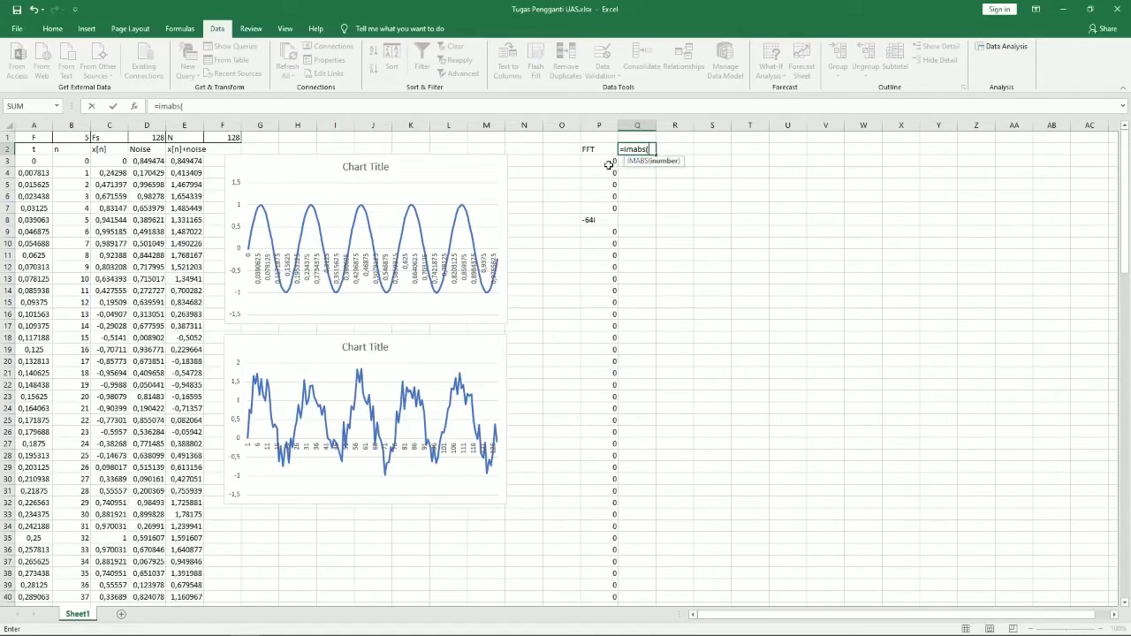
left_click(716, 175)
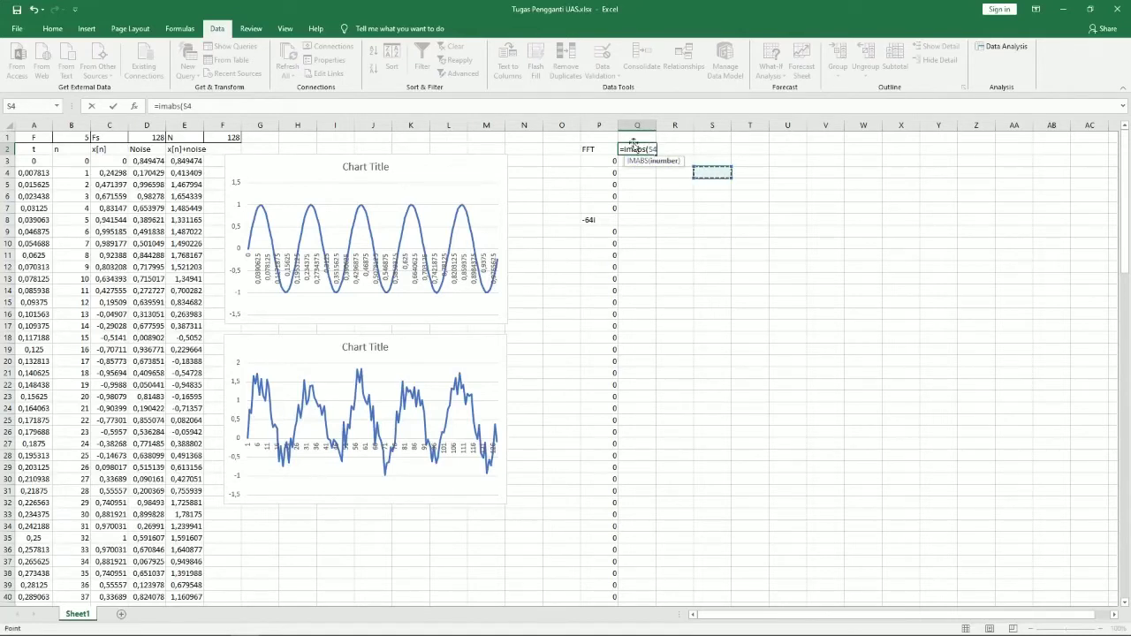
key("Escape")
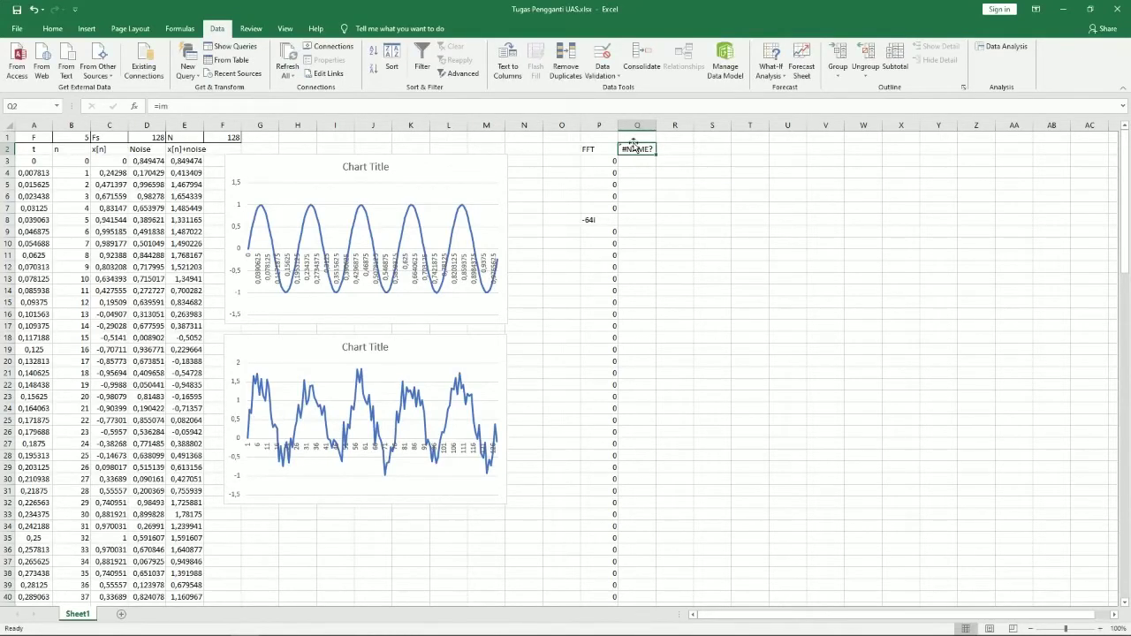
key("Delete")
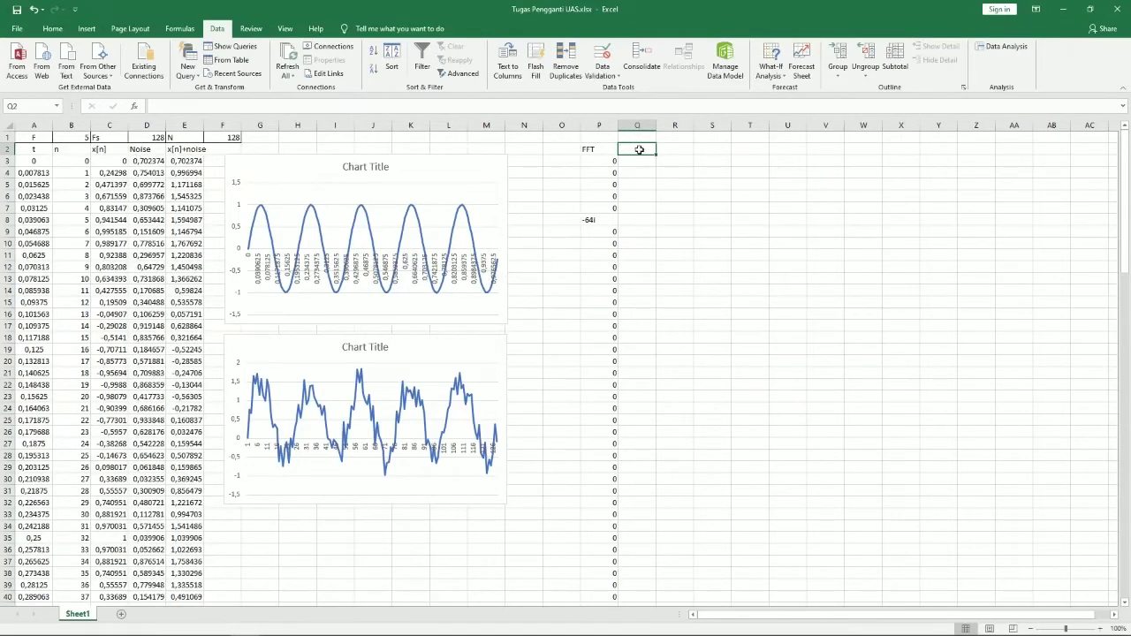
- Head column Q with 'magnitude' and enter =IMABS(P3) in Q3
type("magnitude")
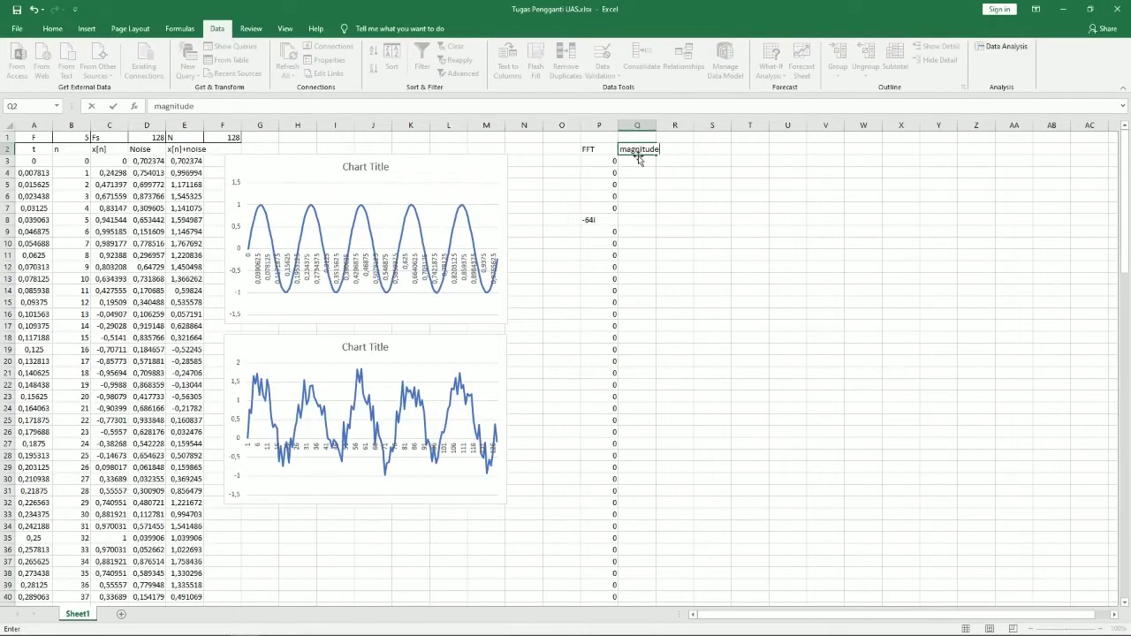
key("Return")
type("=")
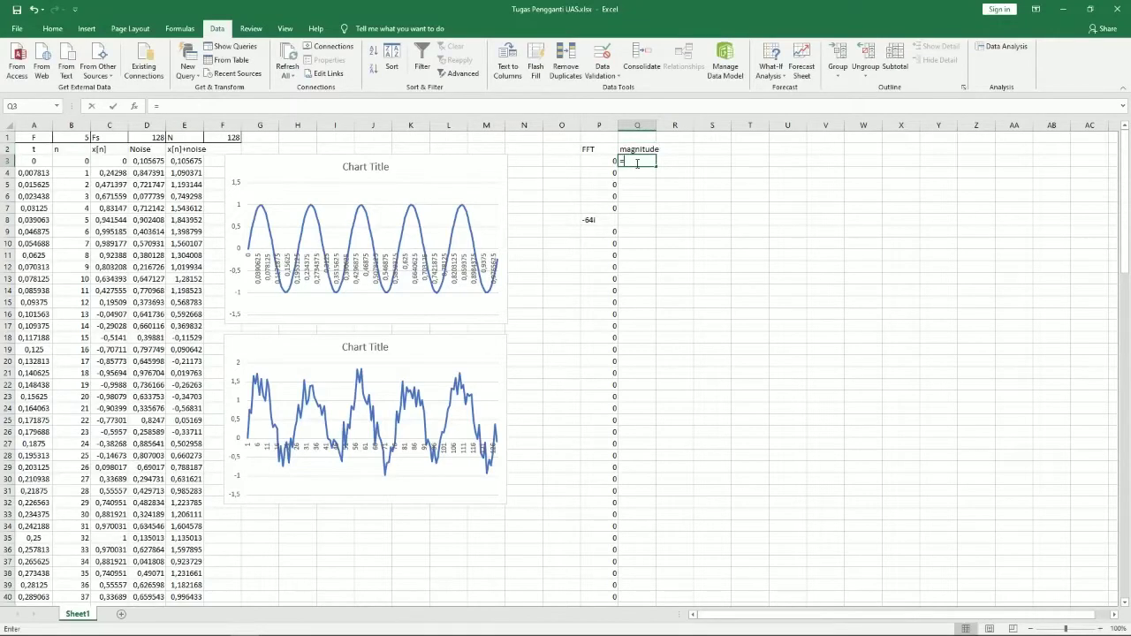
type("ima")
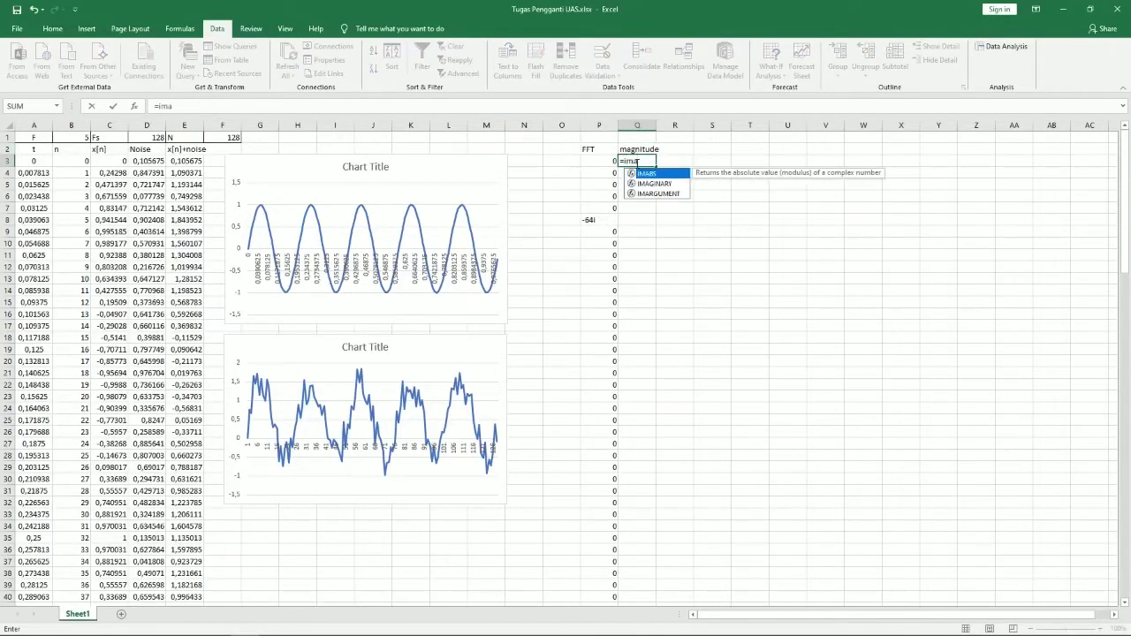
type("b")
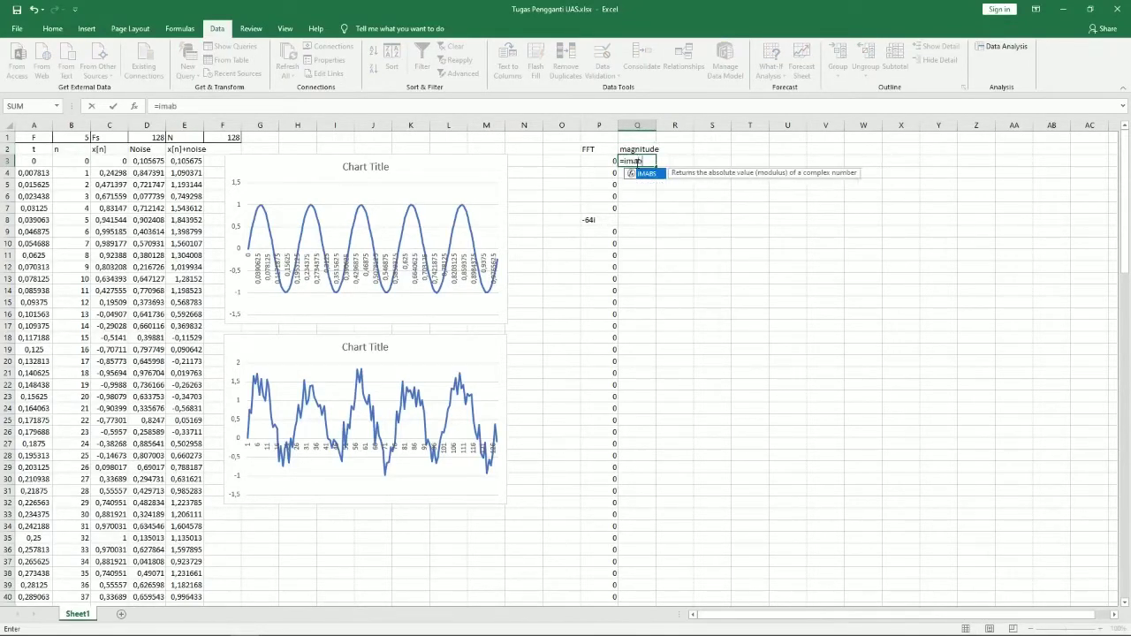
type("s")
type("(")
key("Left")
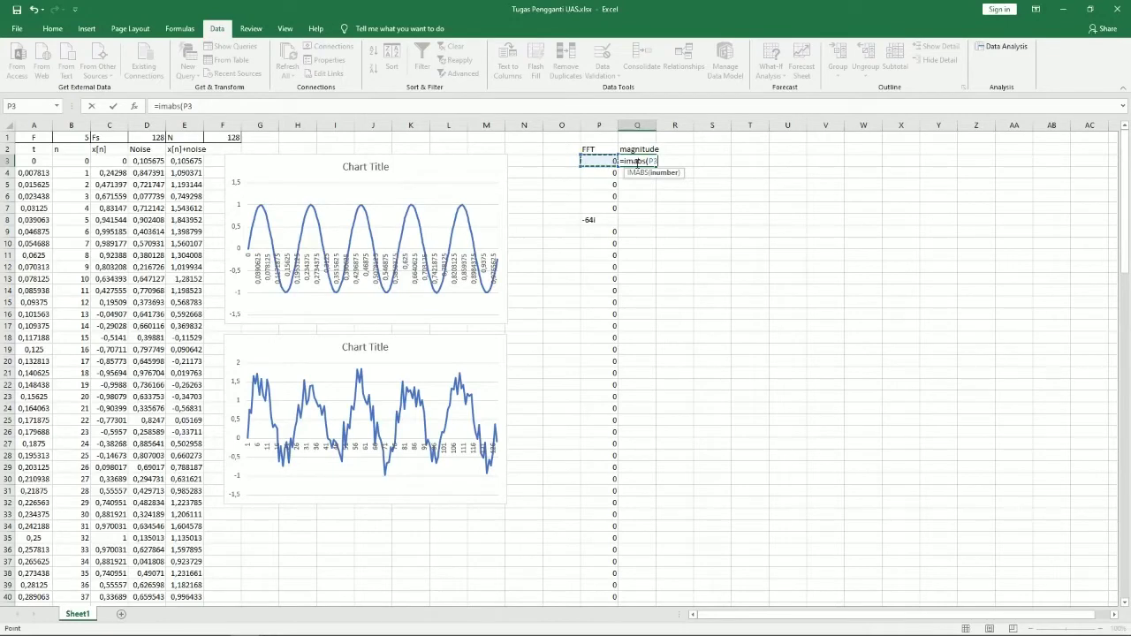
type(")")
key("Return")
- Fill the IMABS formula down Q3:Q130 and return to the top rows
left_click(637, 164)
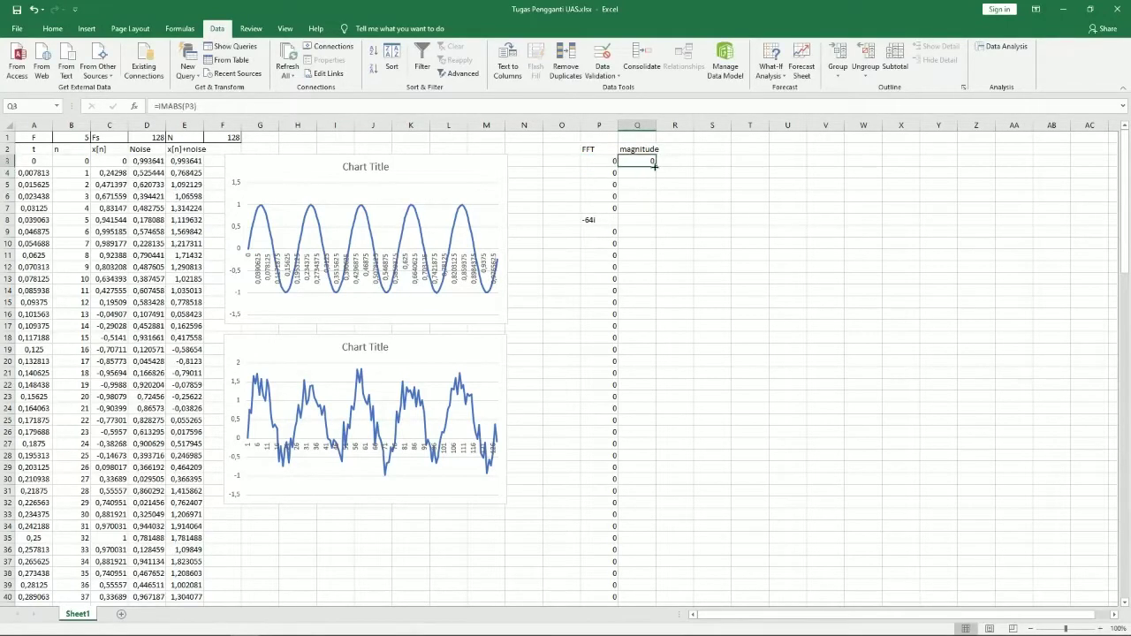
left_click_drag(657, 165, 655, 607)
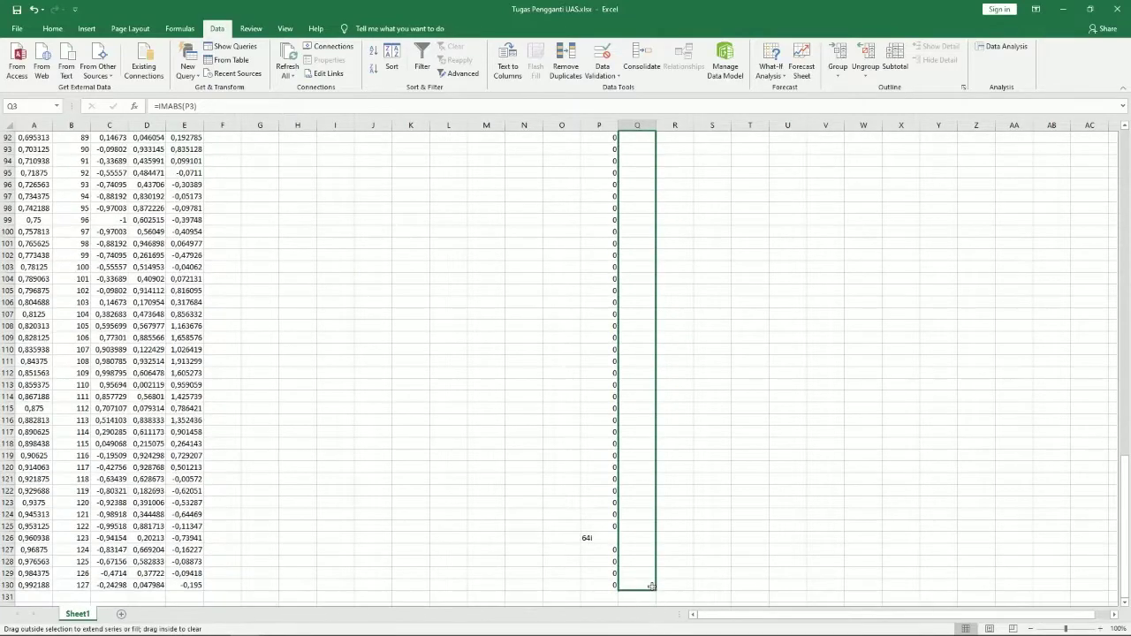
left_click_drag(655, 606, 651, 585)
scroll(675, 539, "up", 6)
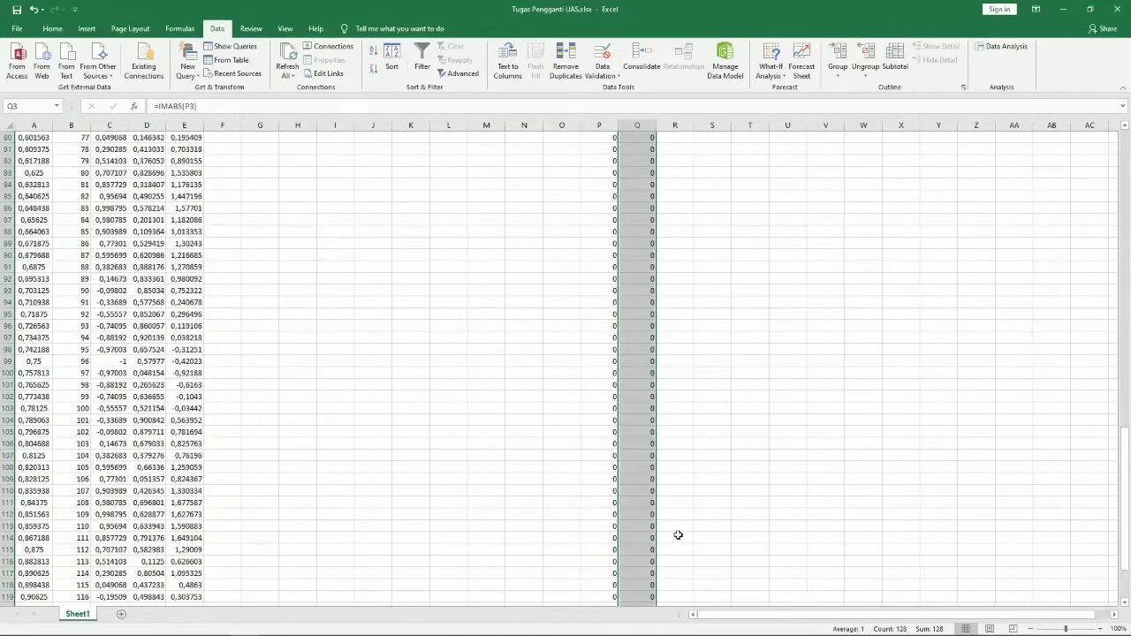
scroll(674, 529, "up", 6)
scroll(673, 529, "up", 6)
scroll(674, 528, "up", 12)
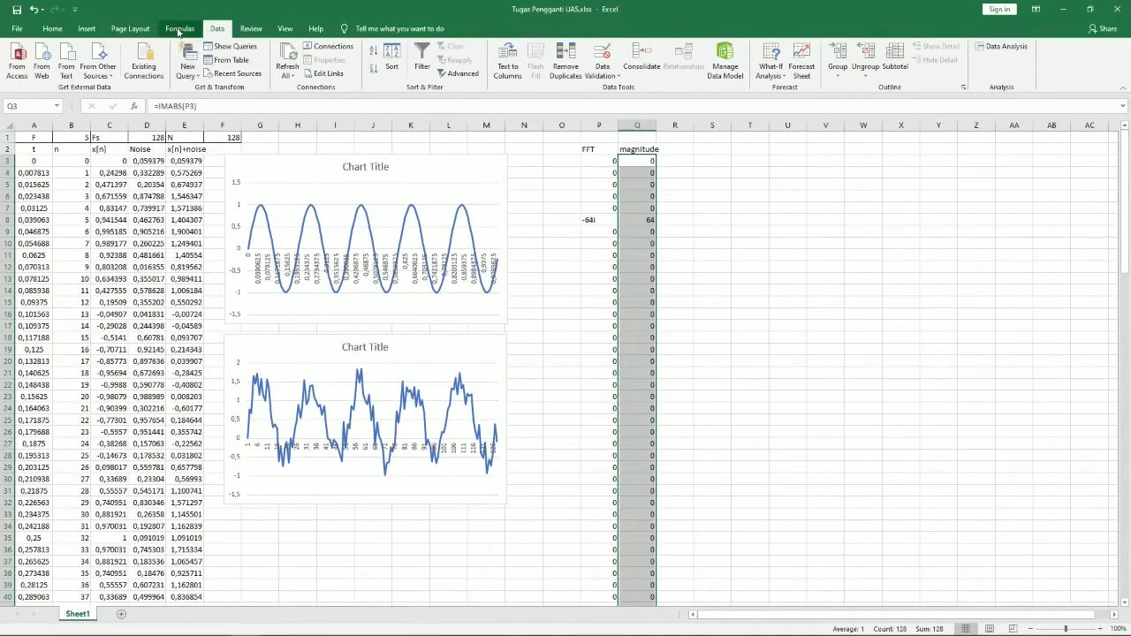
- Insert a 2-D line chart of the magnitude values
left_click(86, 30)
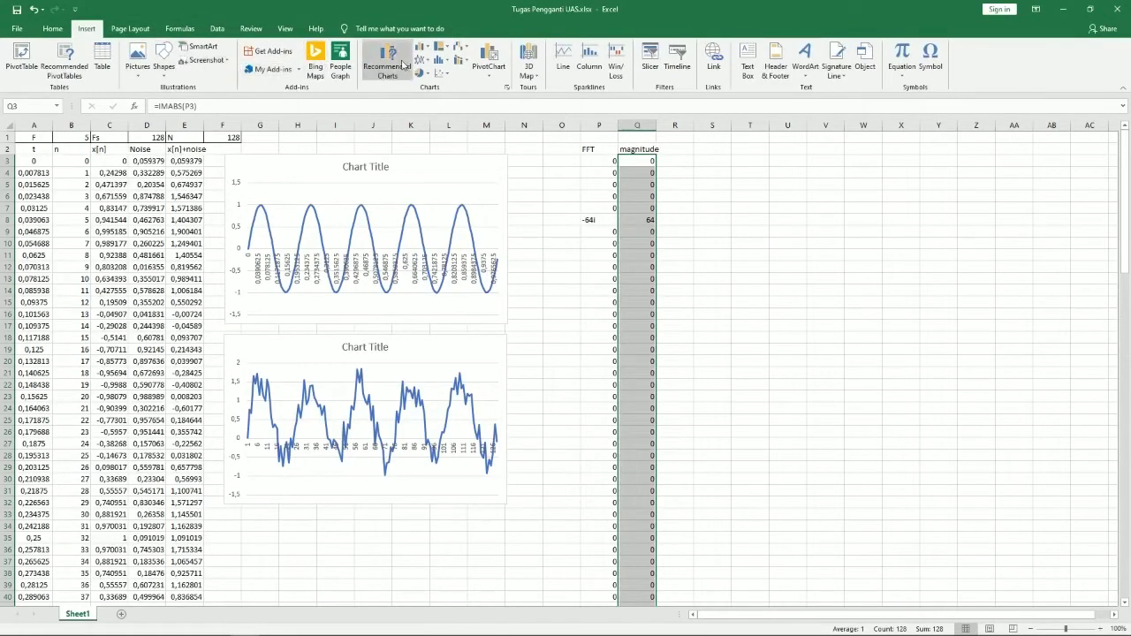
left_click(421, 60)
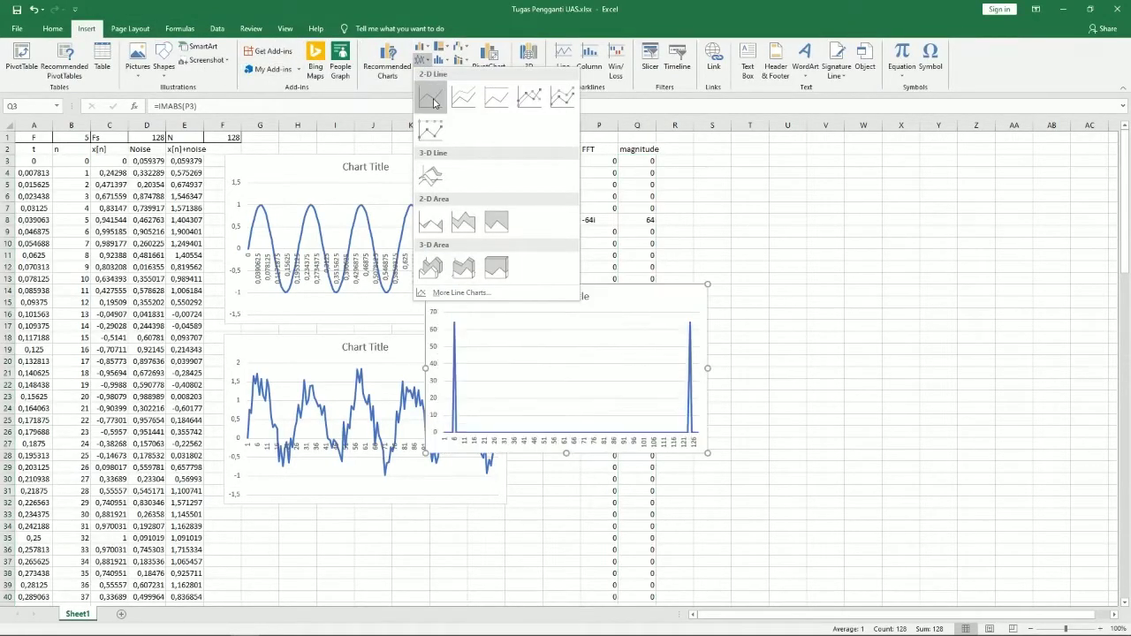
left_click(431, 101)
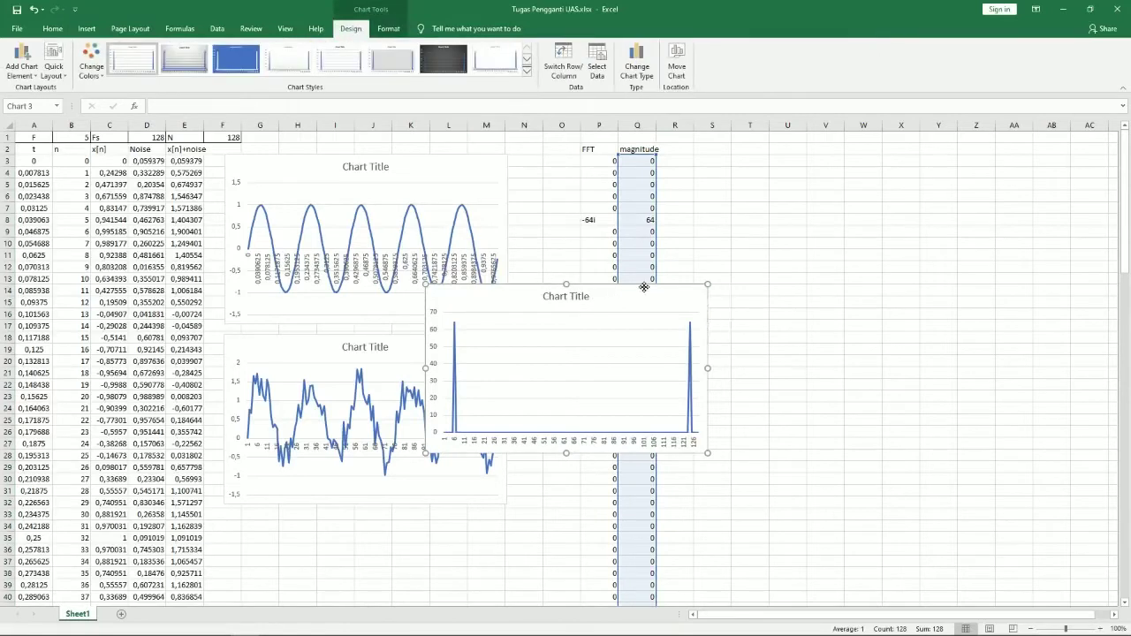
- Position the magnitude chart over columns S–Z and select its title
left_click_drag(645, 287, 866, 171)
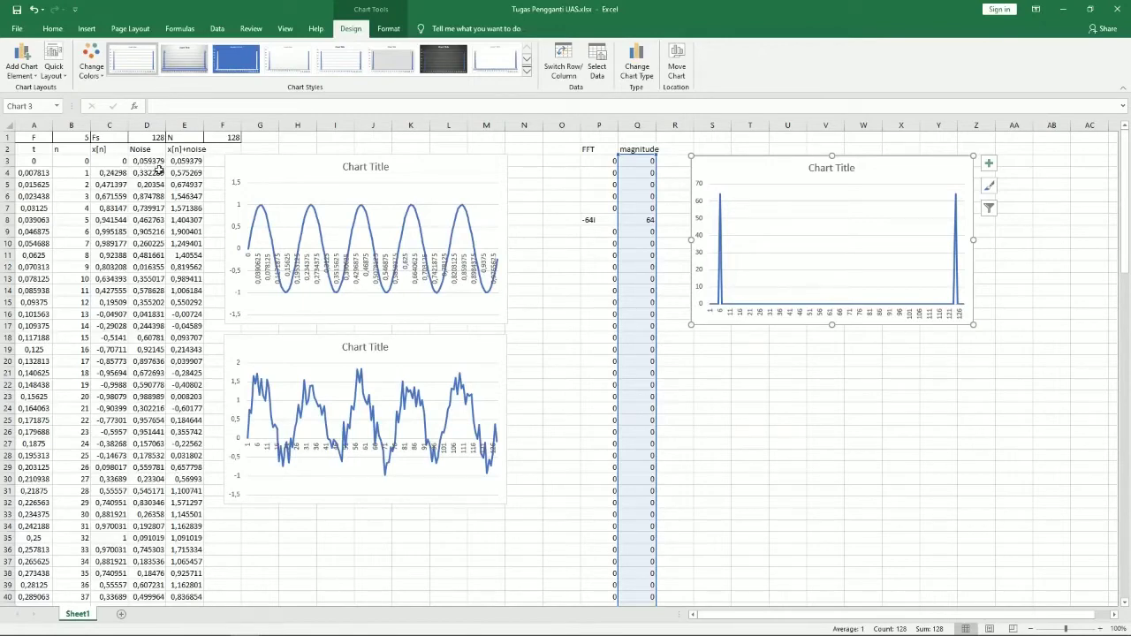
left_click(185, 161)
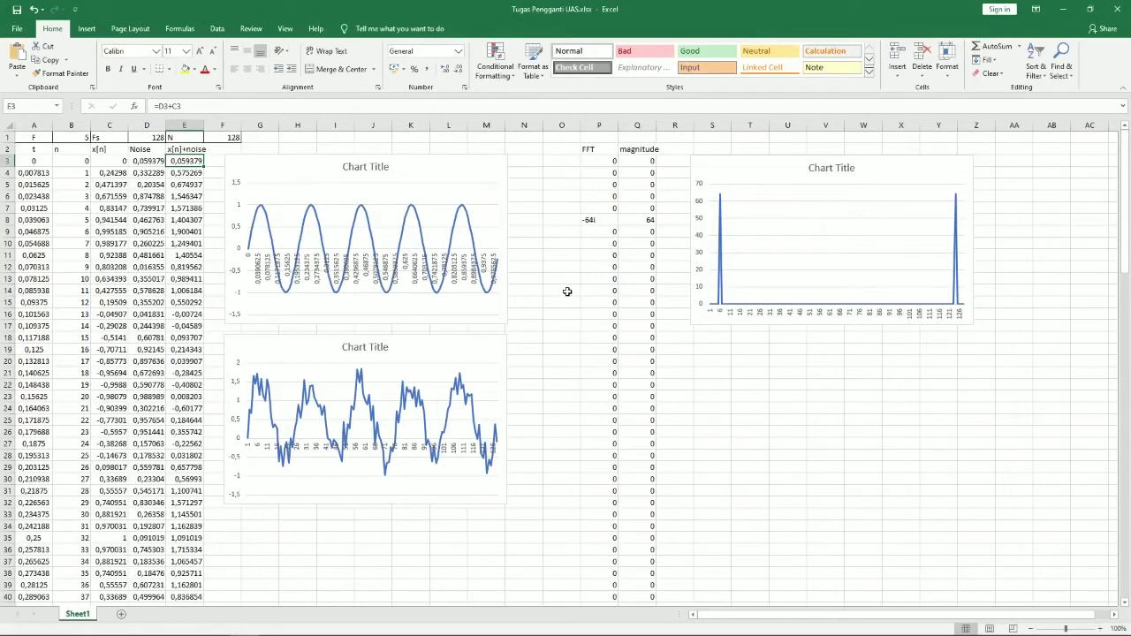
left_click(821, 171)
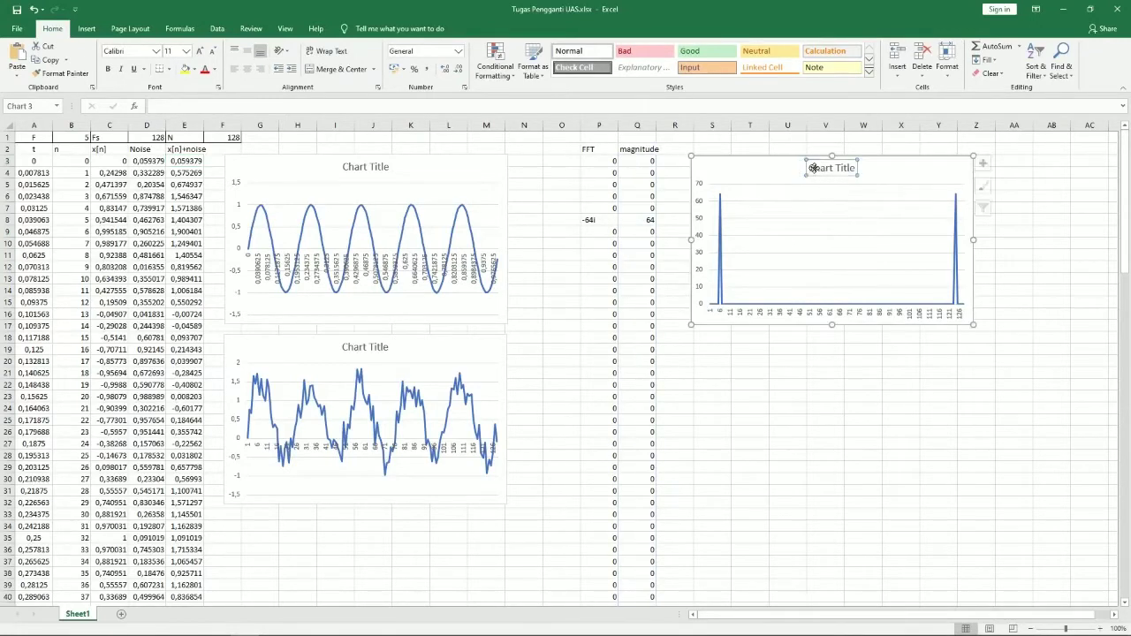
left_click(806, 170)
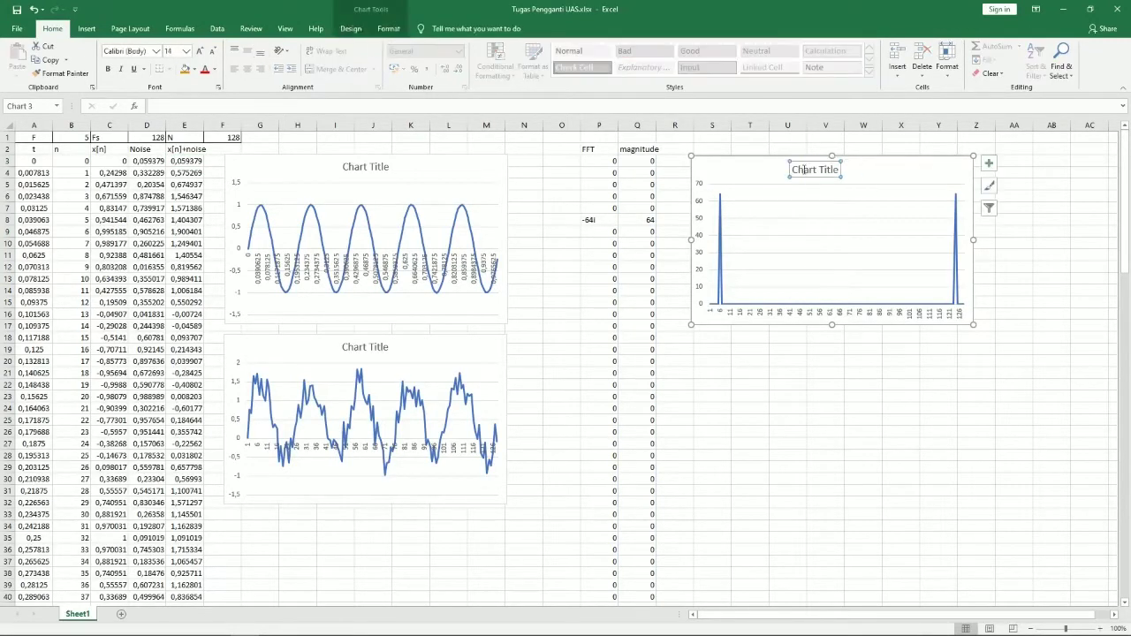
key("Escape")
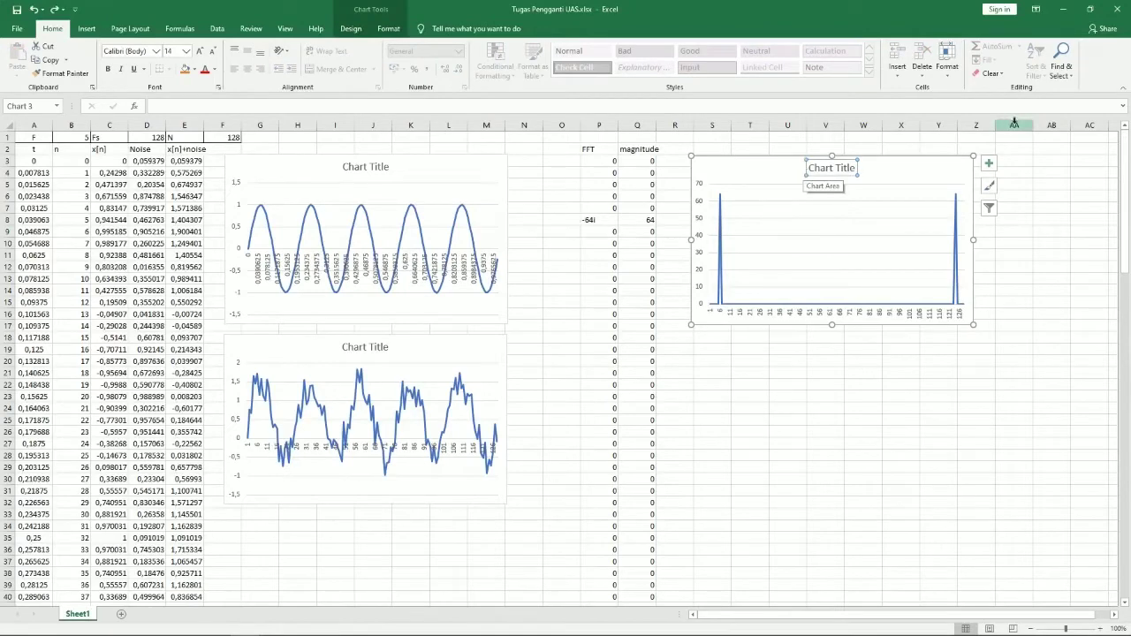
- Open Fourier Analysis again and replace the old input range, starting at E3
left_click(217, 28)
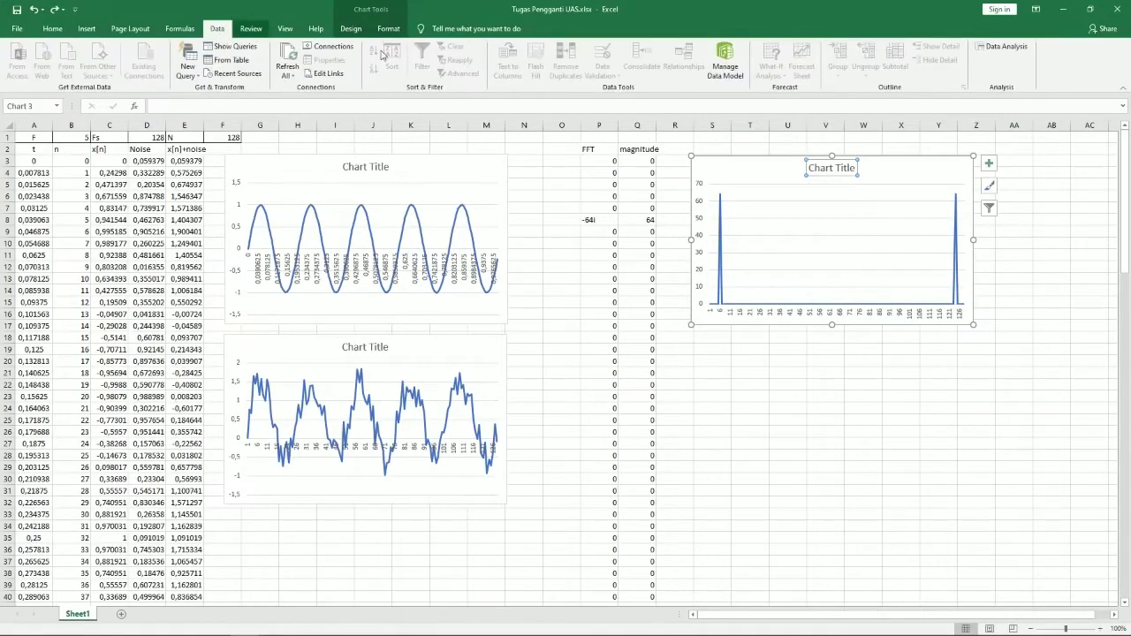
left_click(1015, 51)
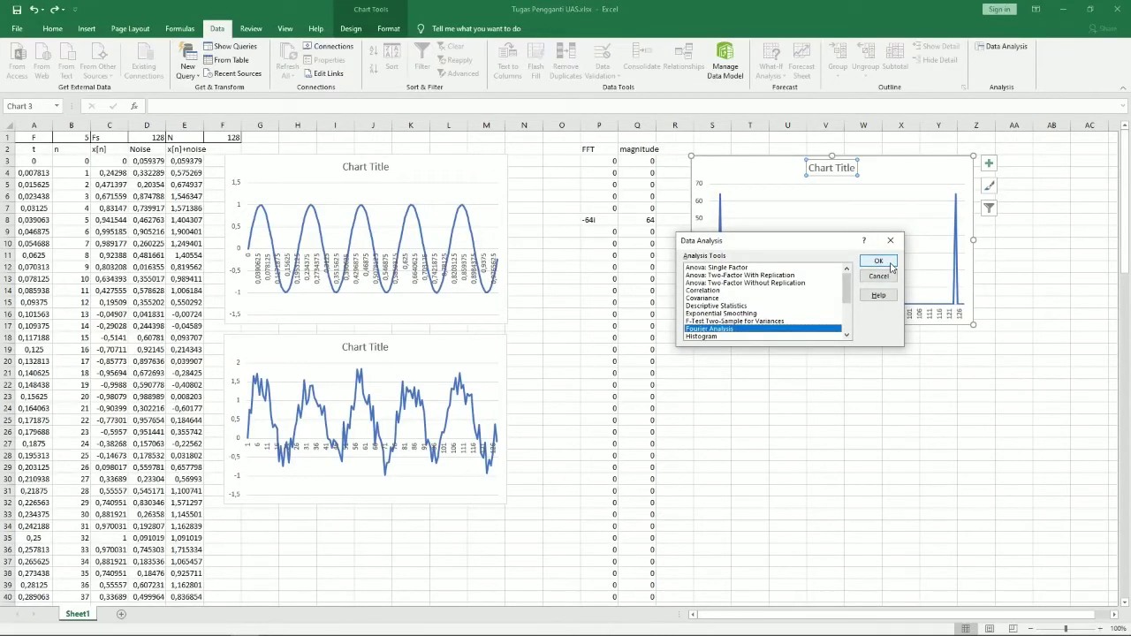
left_click(892, 265)
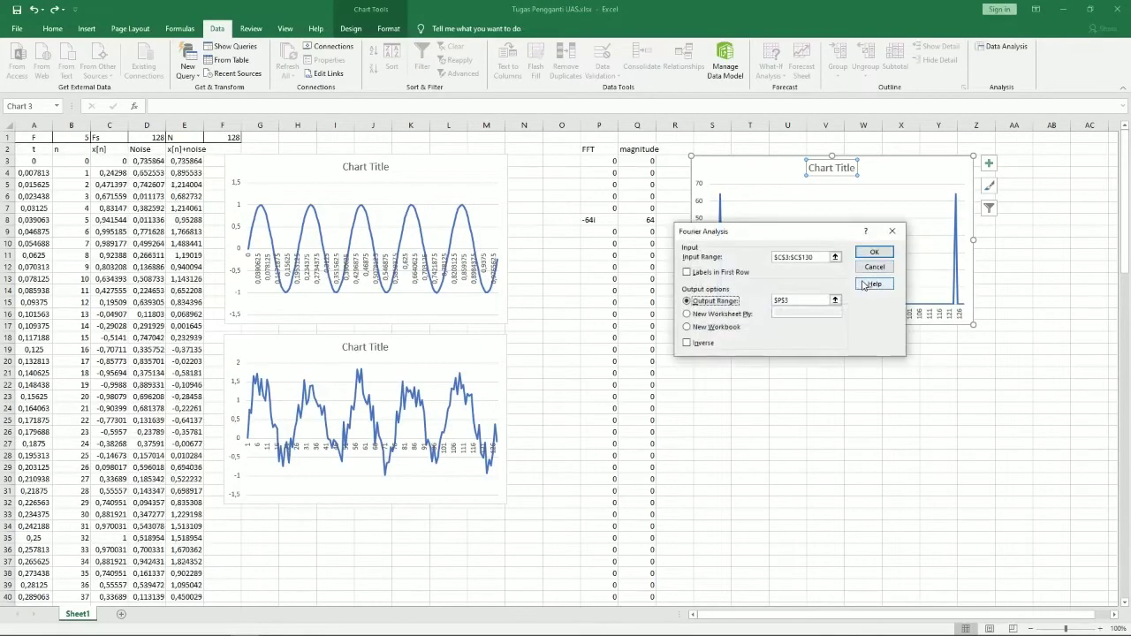
left_click_drag(781, 239, 864, 243)
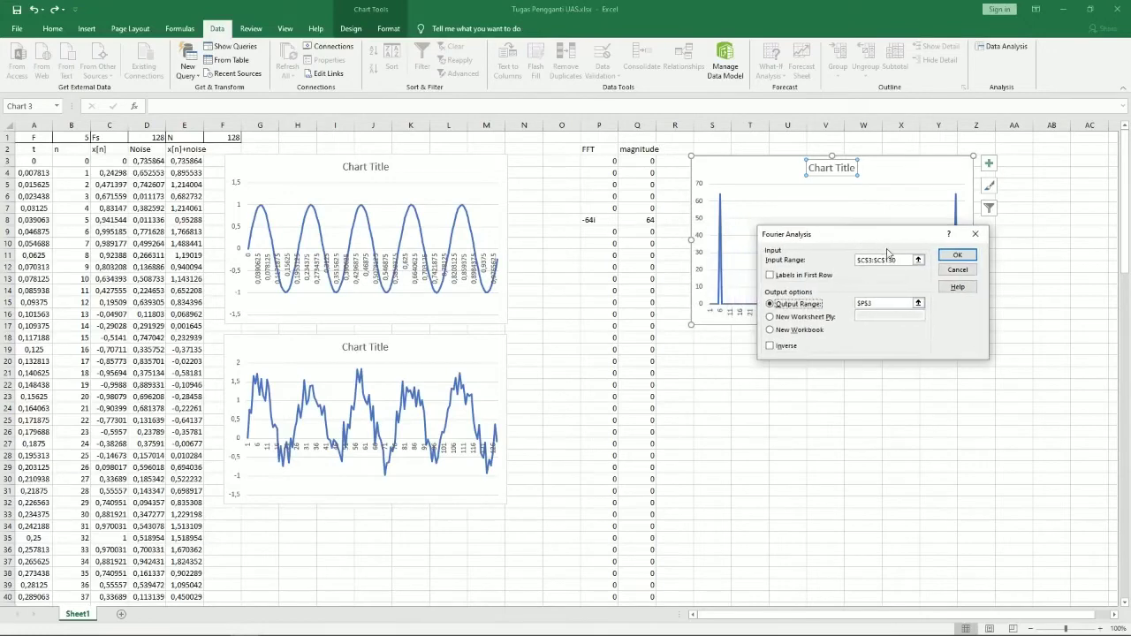
left_click(889, 256)
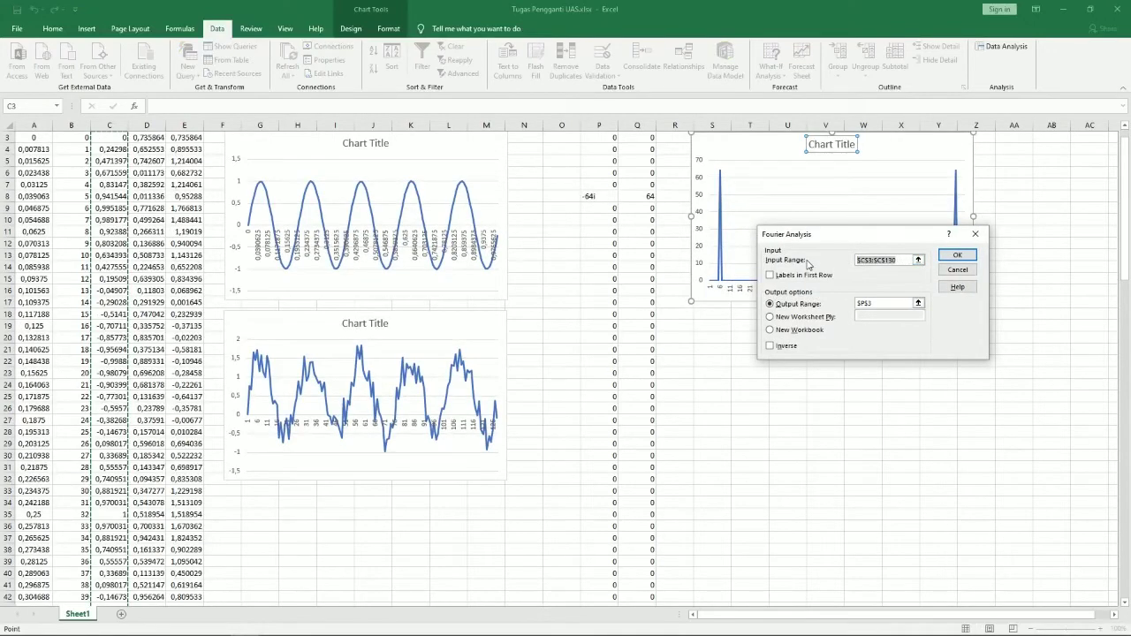
key("BackSpace")
scroll(448, 287, "up", 1)
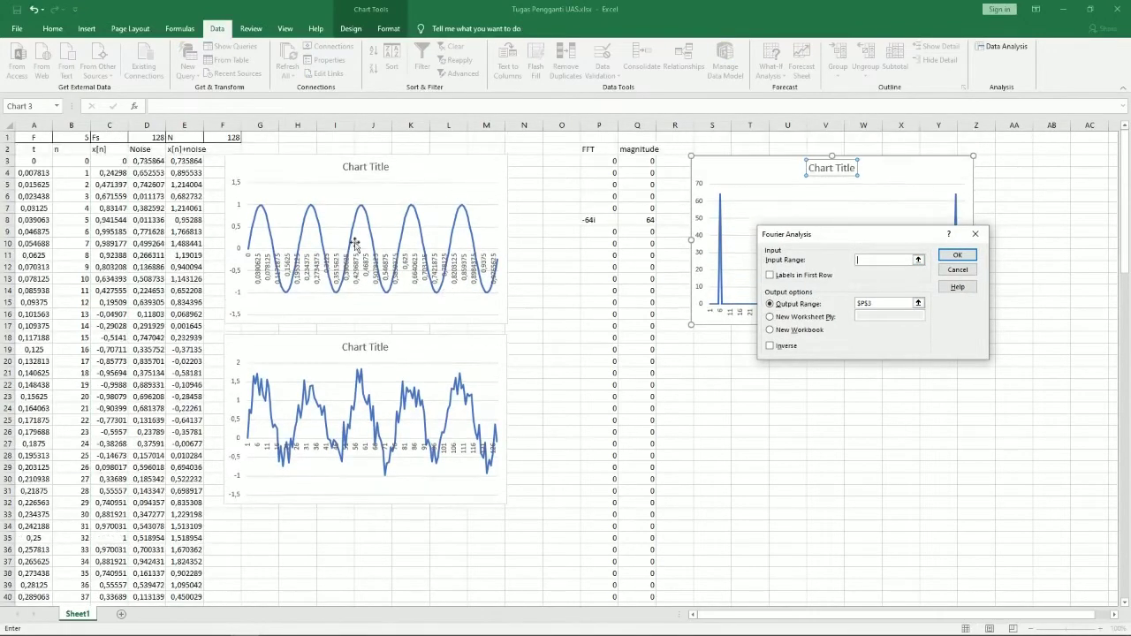
left_click(184, 163)
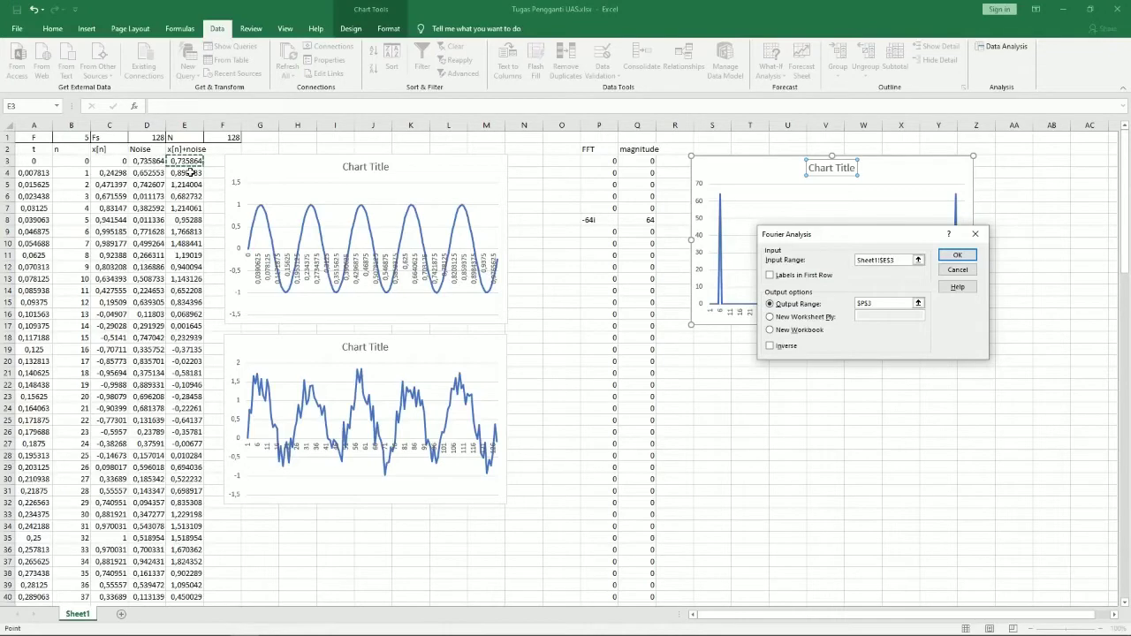
- Reopen Fourier Analysis and set the input range to the noisy signal E3:E130
left_click(975, 234)
left_click(962, 265)
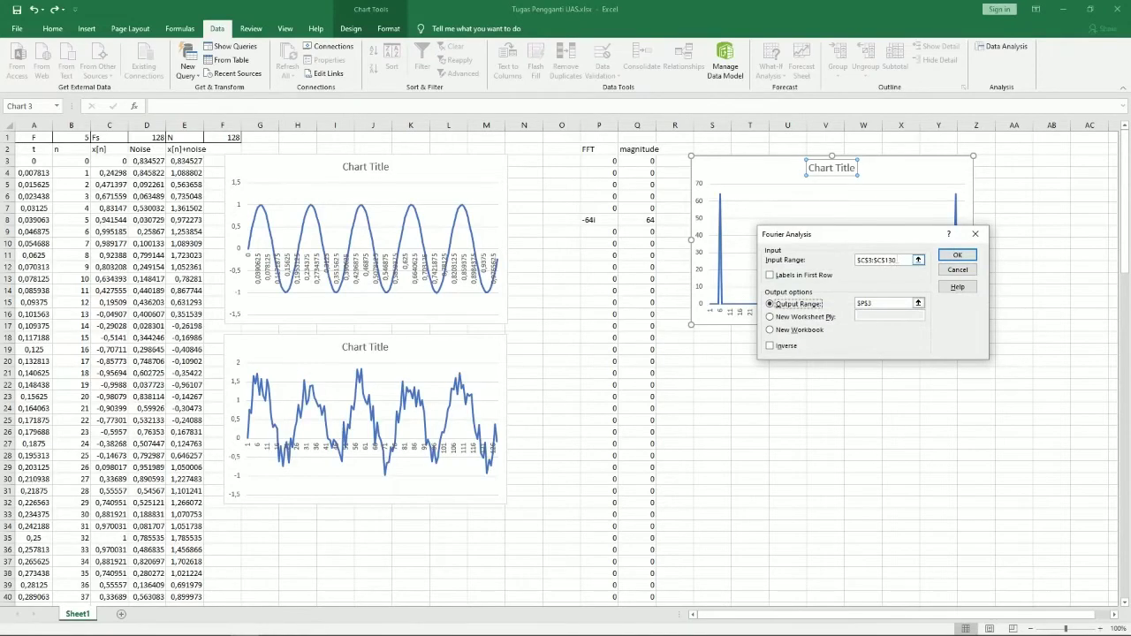
left_click(884, 259)
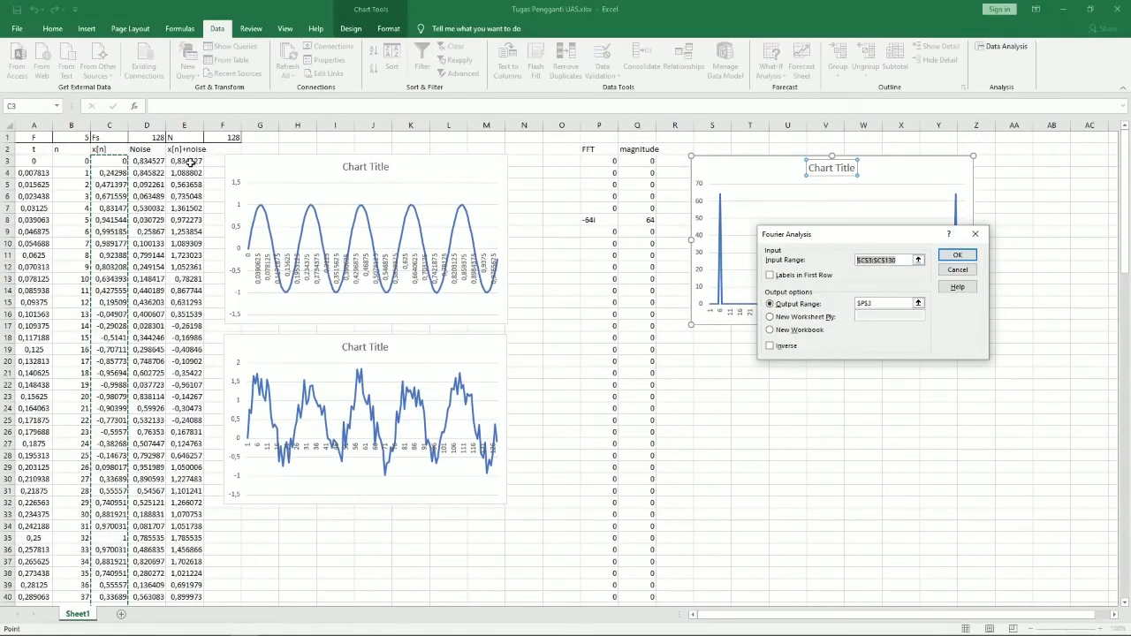
left_click_drag(190, 162, 181, 624)
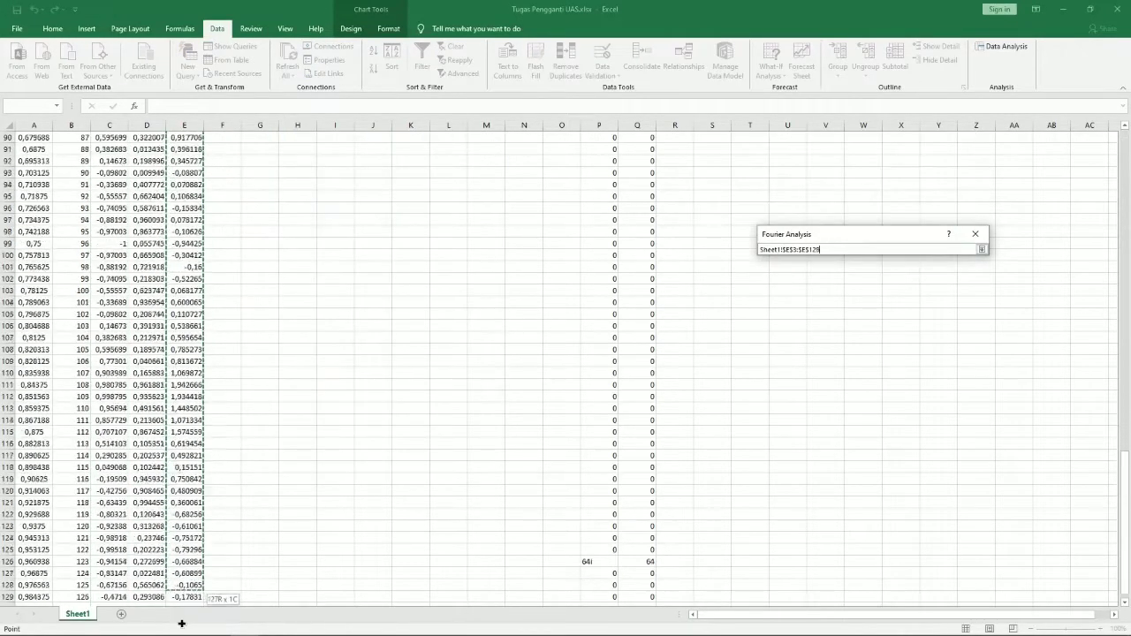
left_click_drag(182, 624, 193, 587)
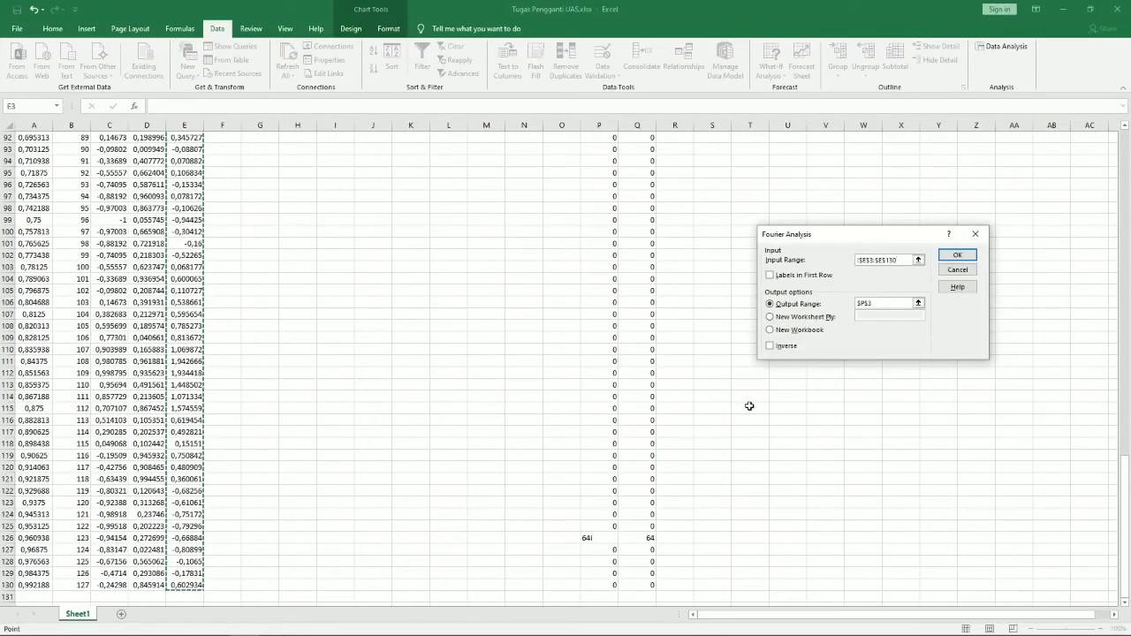
scroll(805, 367, "up", 8)
scroll(804, 367, "up", 8)
scroll(804, 368, "up", 8)
scroll(804, 367, "up", 7)
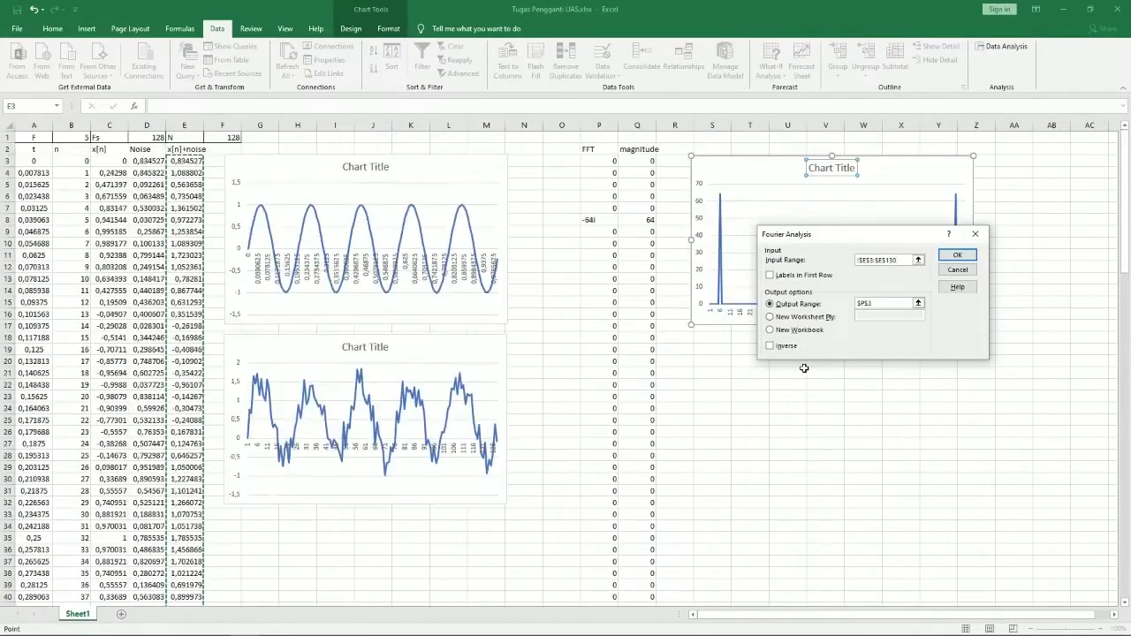
- Set the output range to start at AA3 and run the analysis
left_click(896, 304)
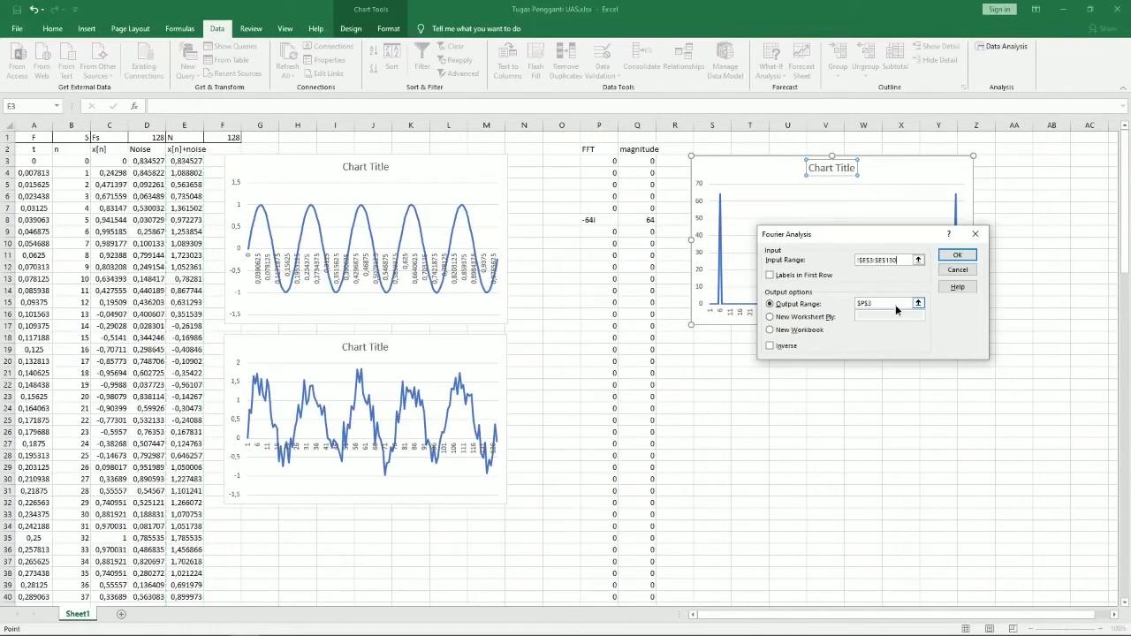
left_click(849, 304)
left_click(1005, 161)
left_click(957, 258)
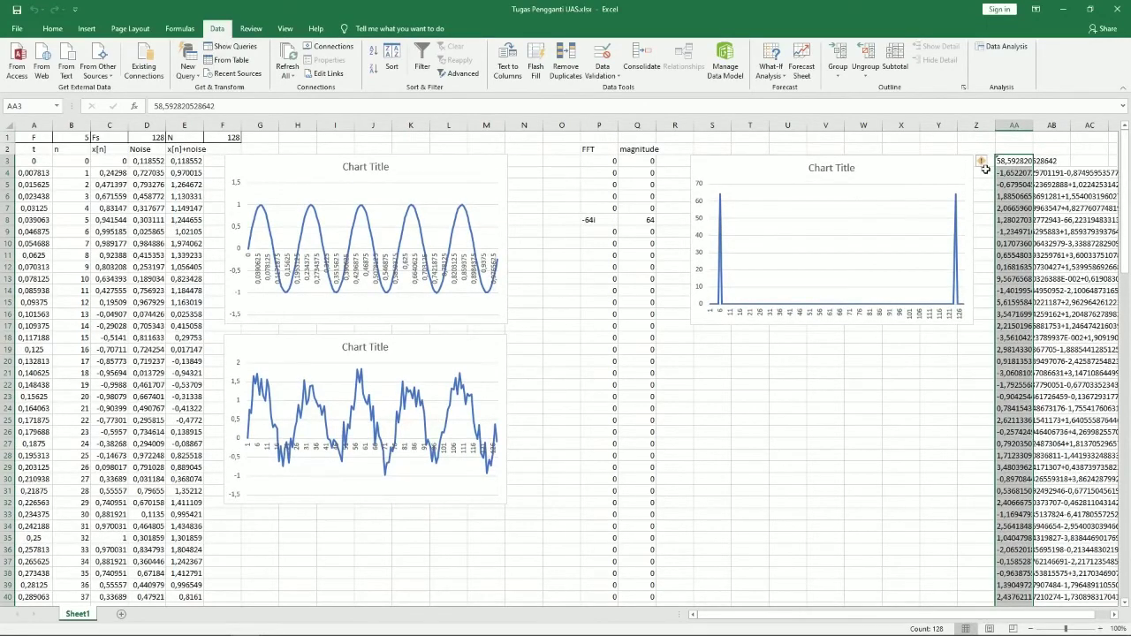
- Convert AA3 to a number, then cut the FFT values and paste them starting at AA2
left_click(985, 165)
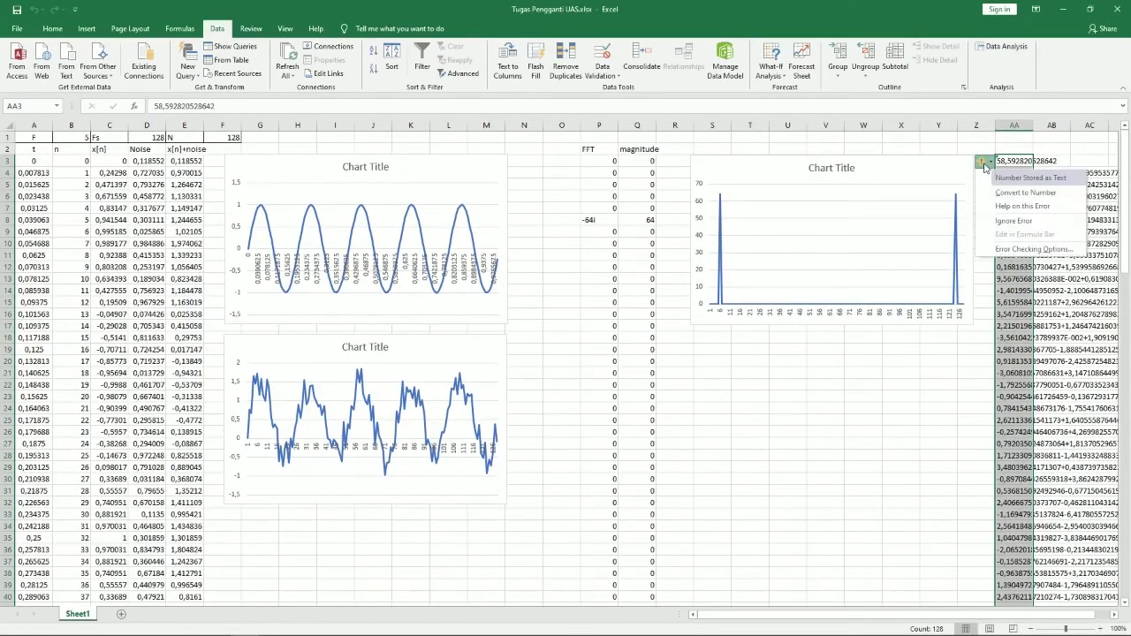
left_click(1018, 193)
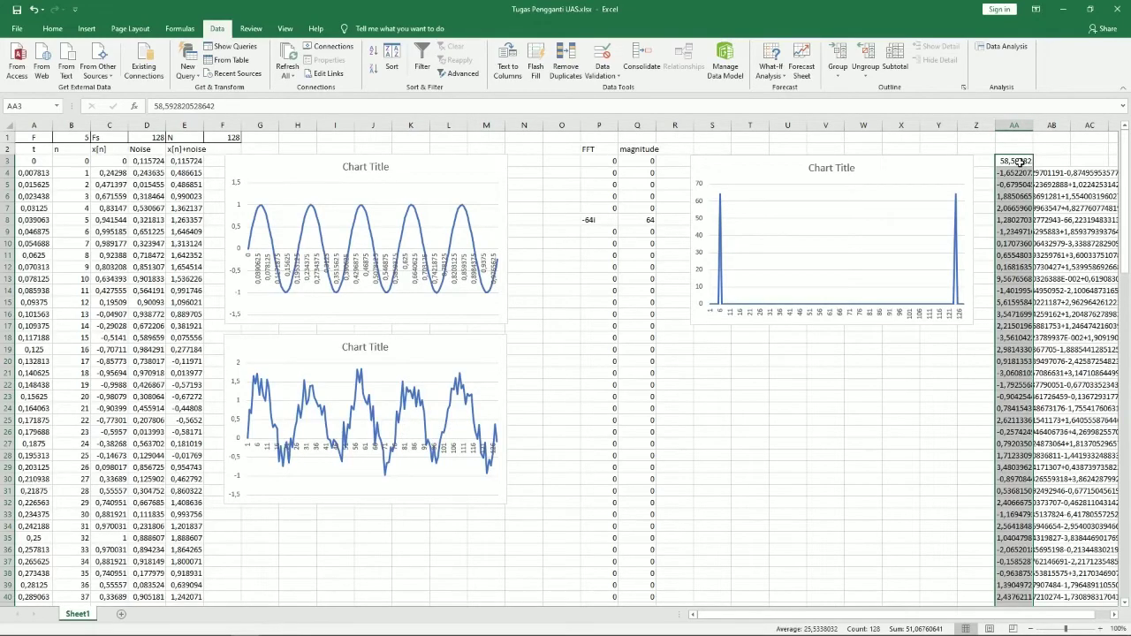
right_click(1021, 162)
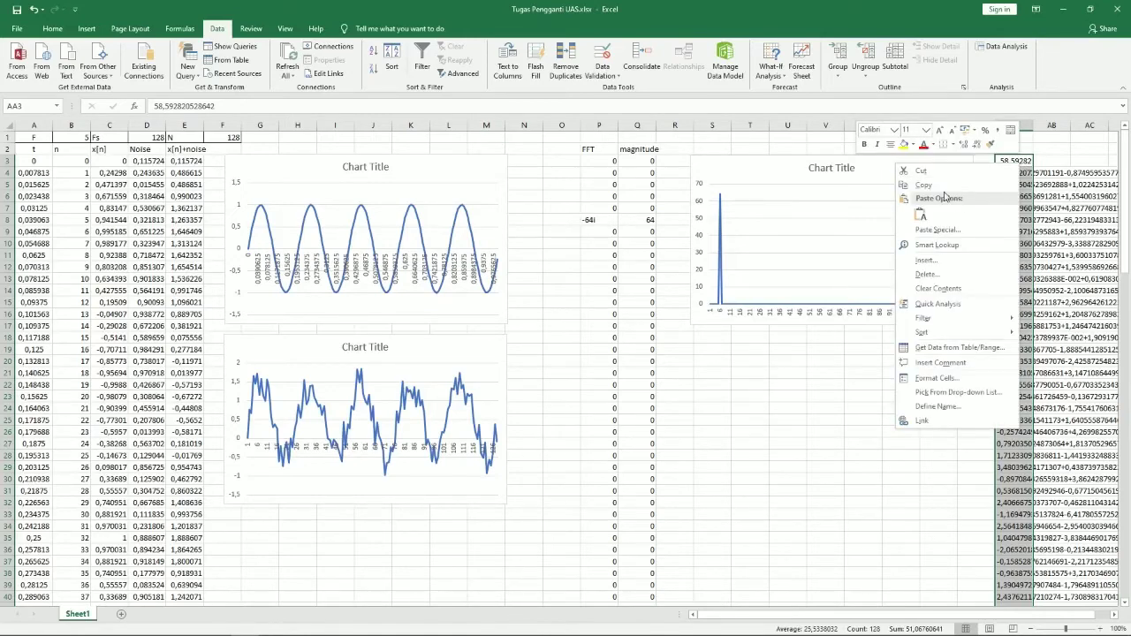
left_click(921, 170)
left_click(1008, 150)
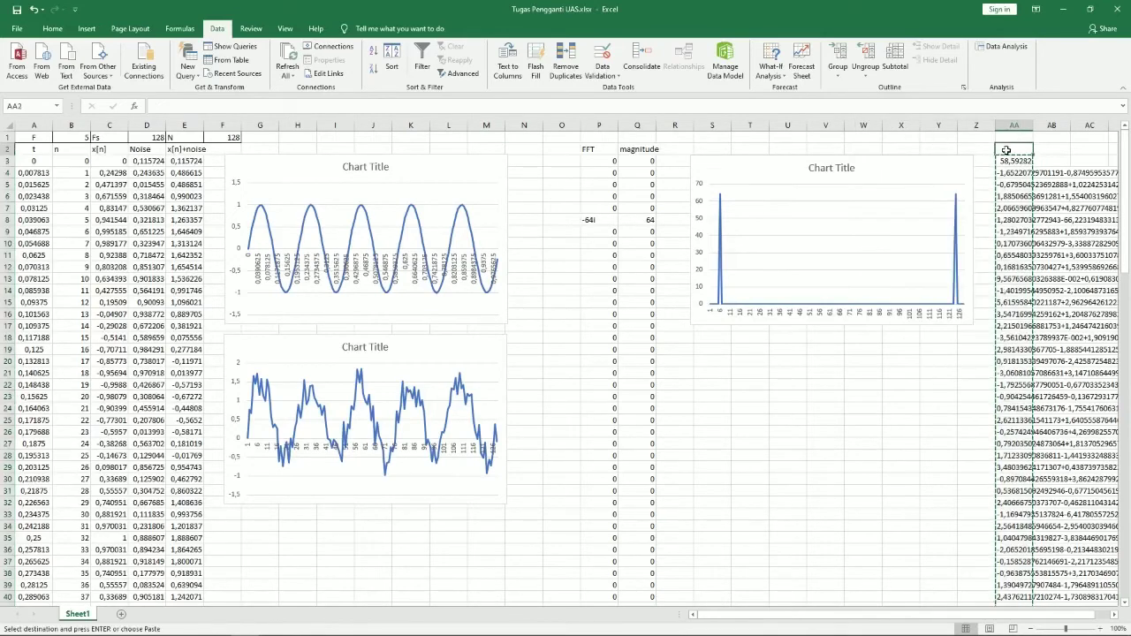
right_click(1008, 151)
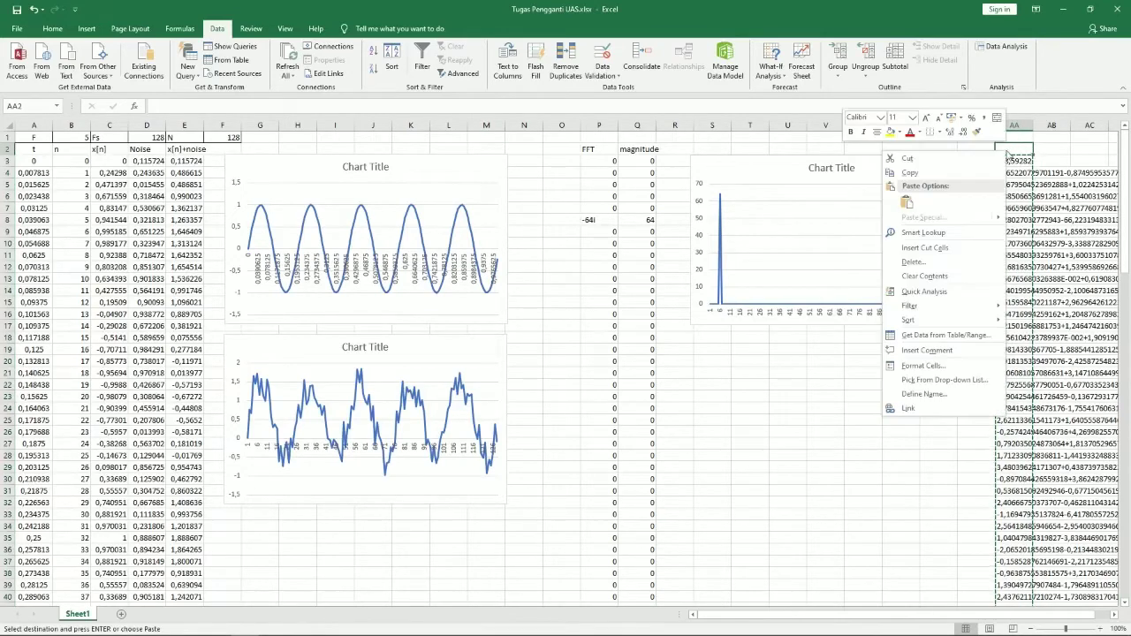
left_click(909, 203)
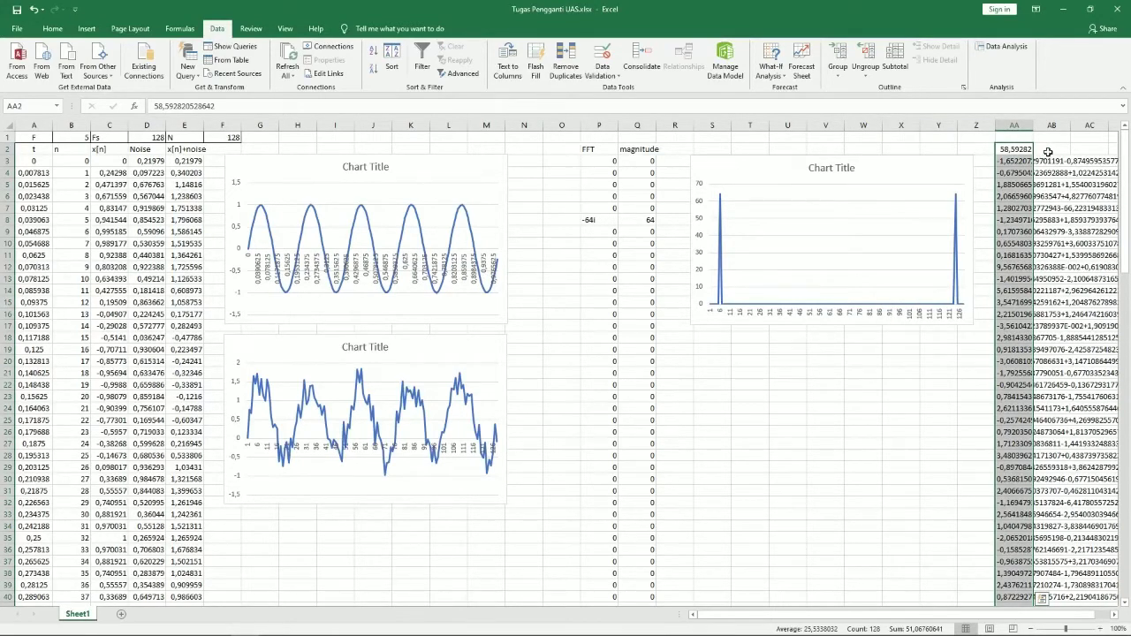
key("ctrl+x")
- Give cell AB2 the heading 'magnitude'
left_click(1049, 153)
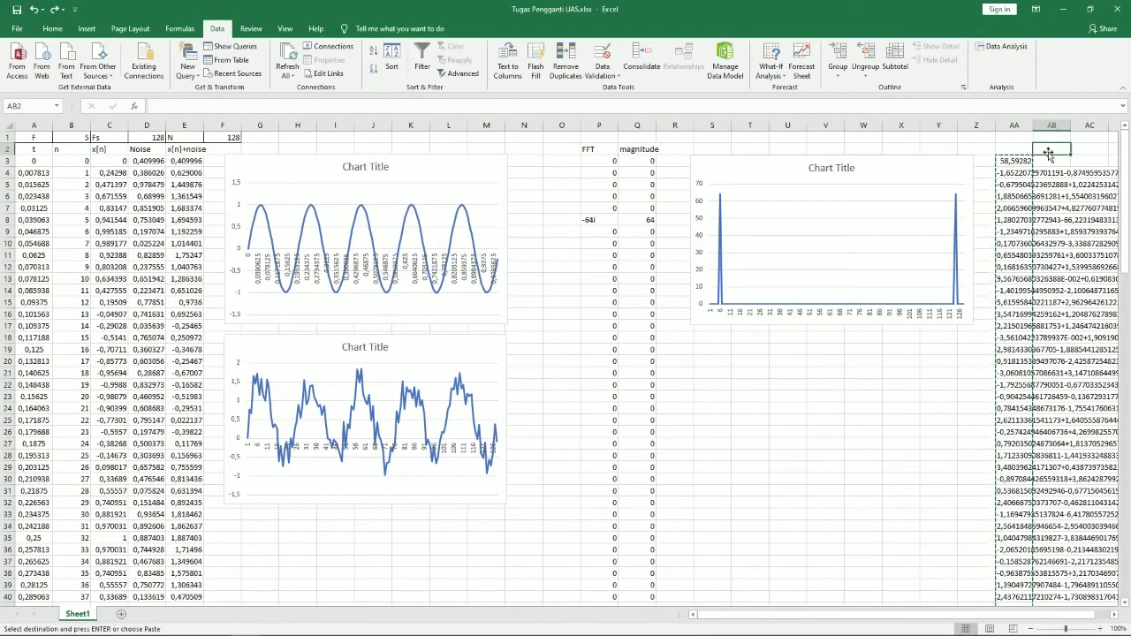
type("magnitude")
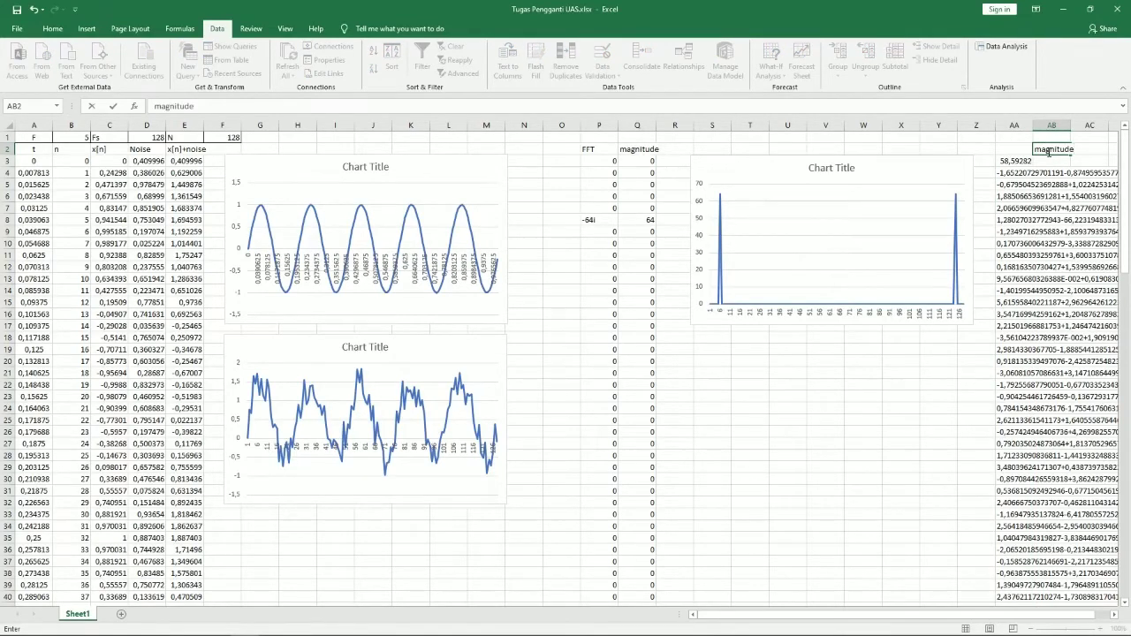
key("Return")
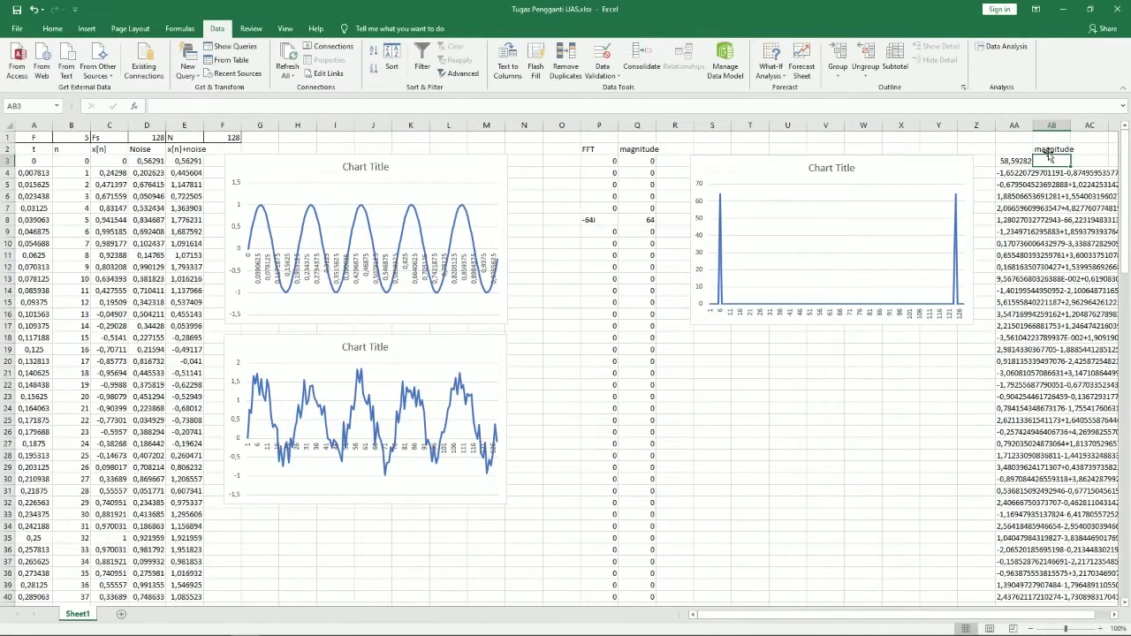
- Enter =IMABS(AA3) in AB3, fixing the bracket error, returning 58,59282
type("=im")
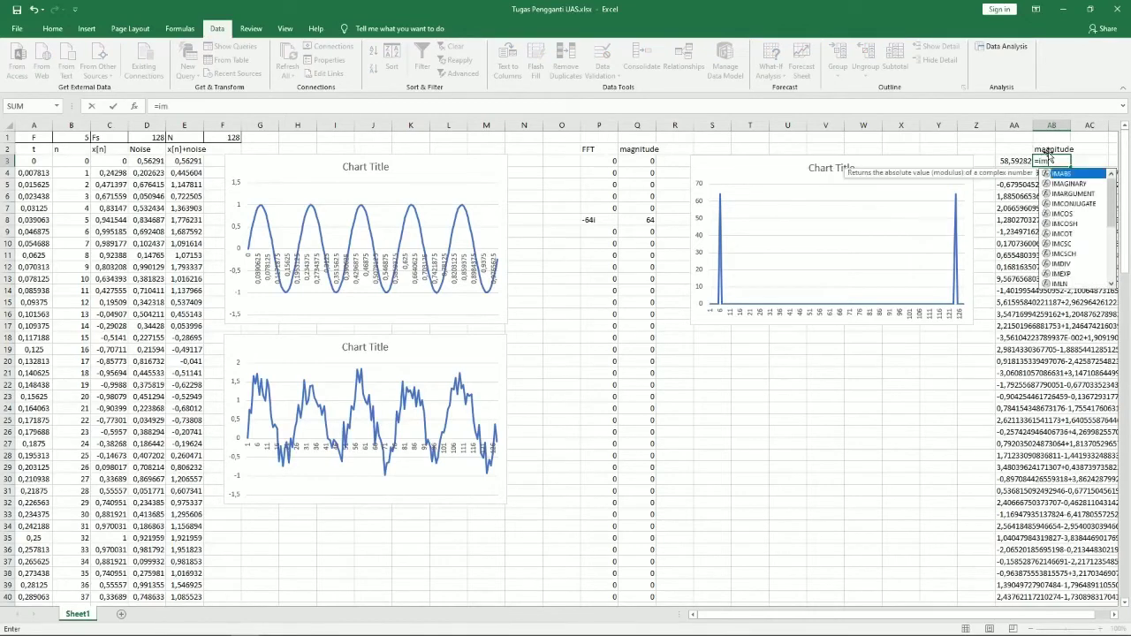
type("abs")
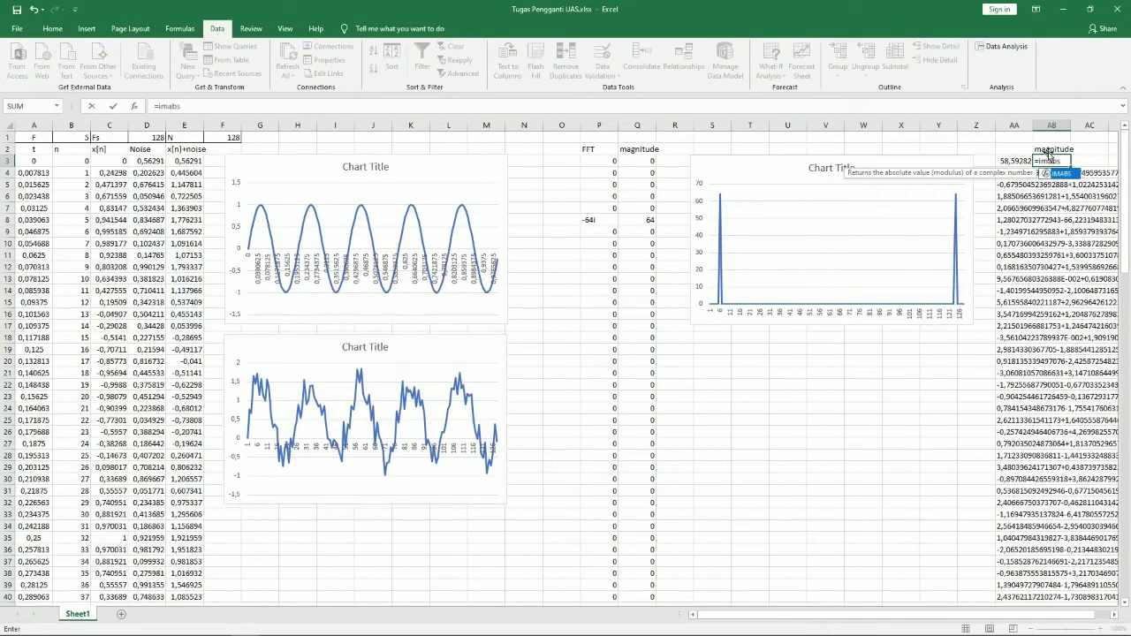
type("(")
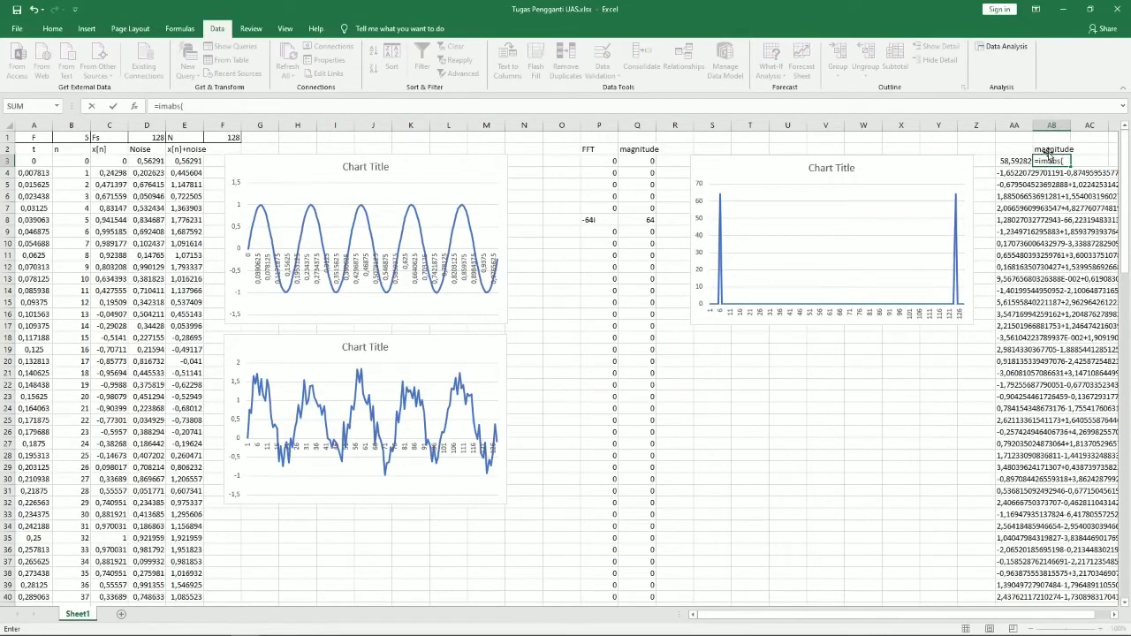
key("Return")
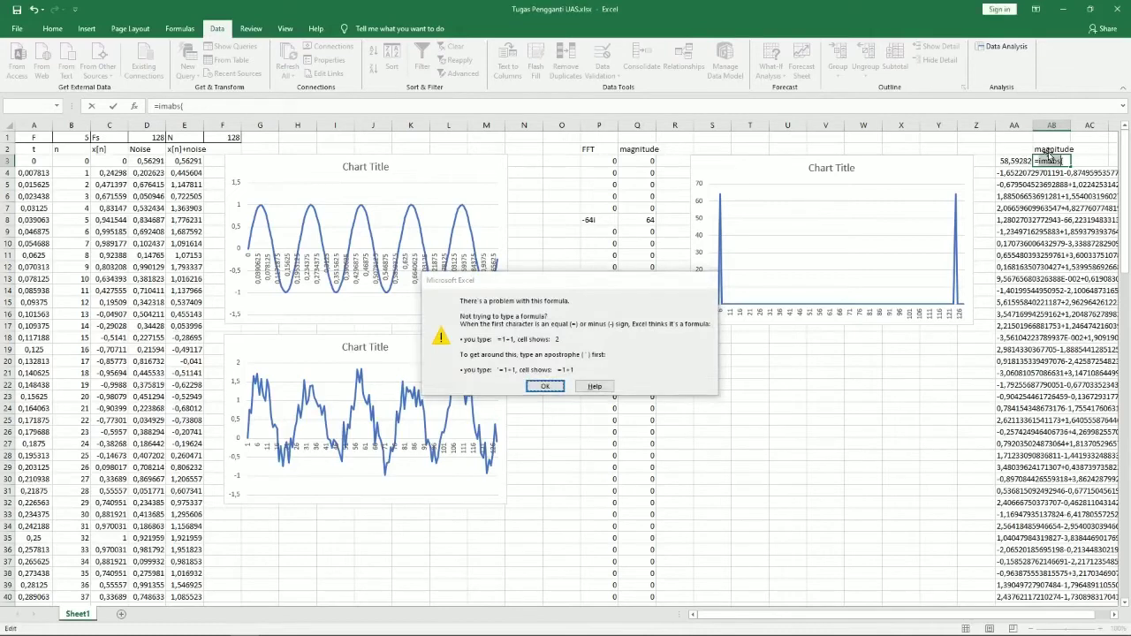
key("Return")
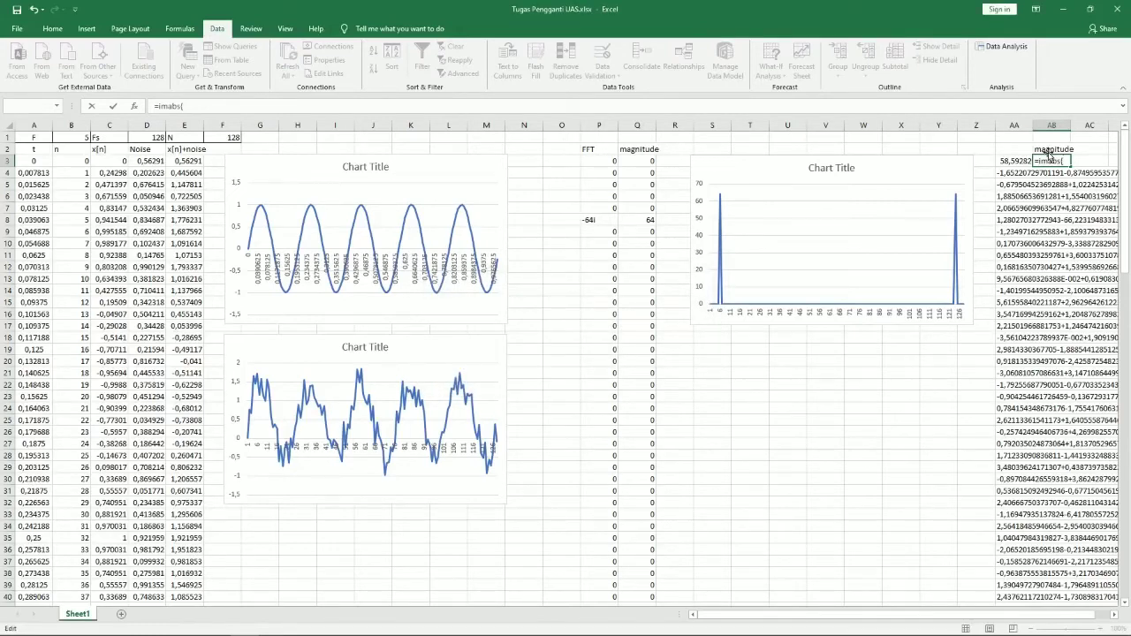
key("BackSpace")
type("(")
left_click(1013, 161)
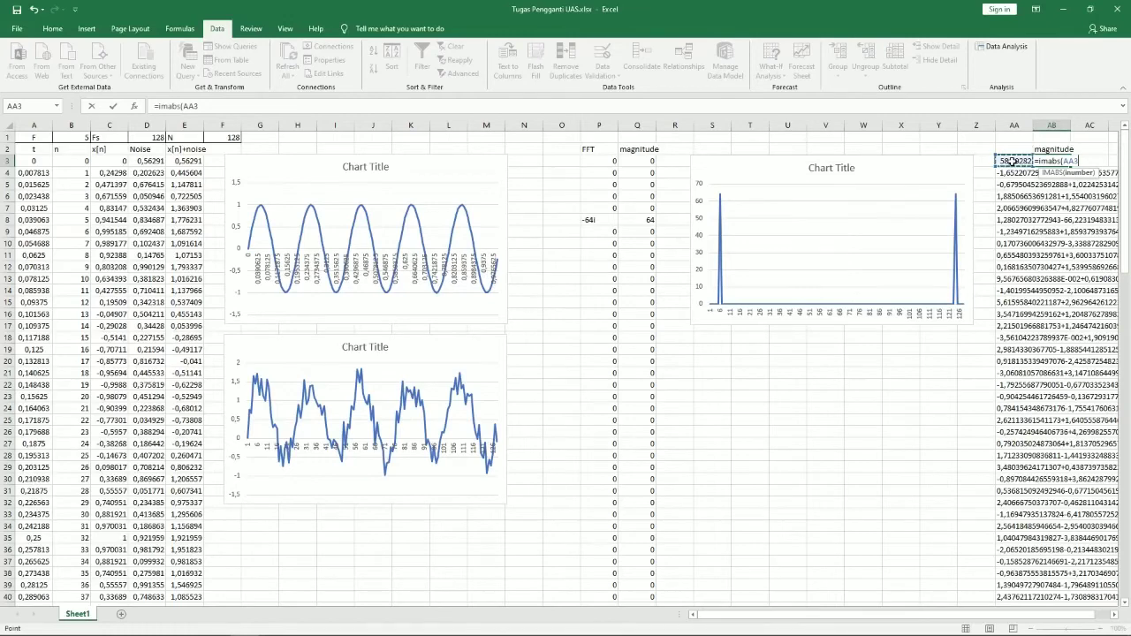
type(")")
key("Return")
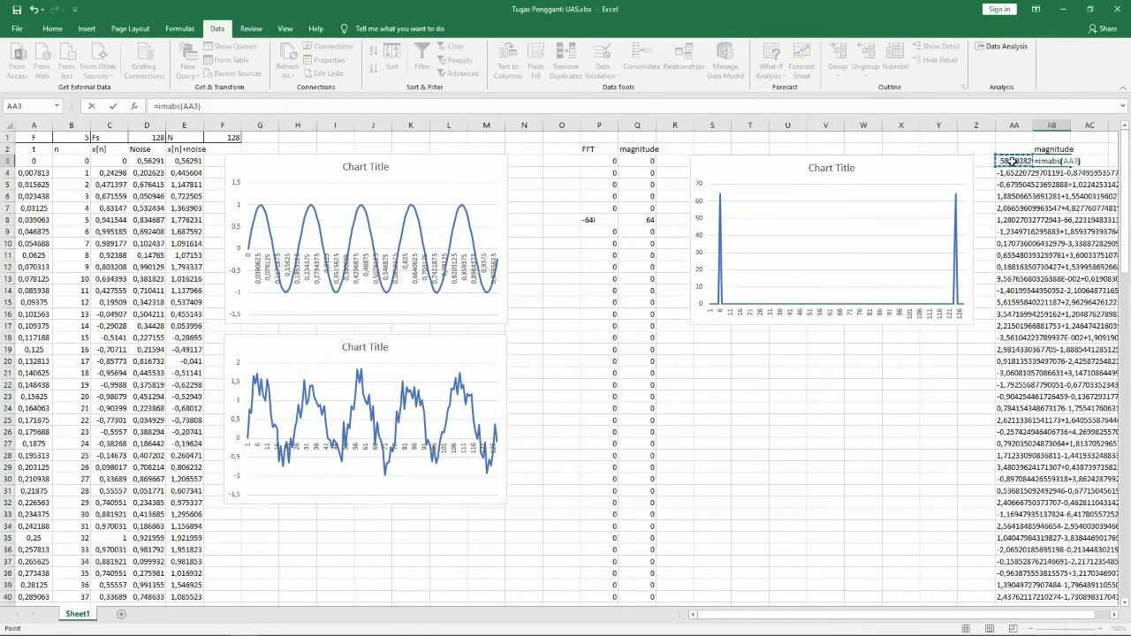
left_click(1013, 161)
left_click(1050, 162)
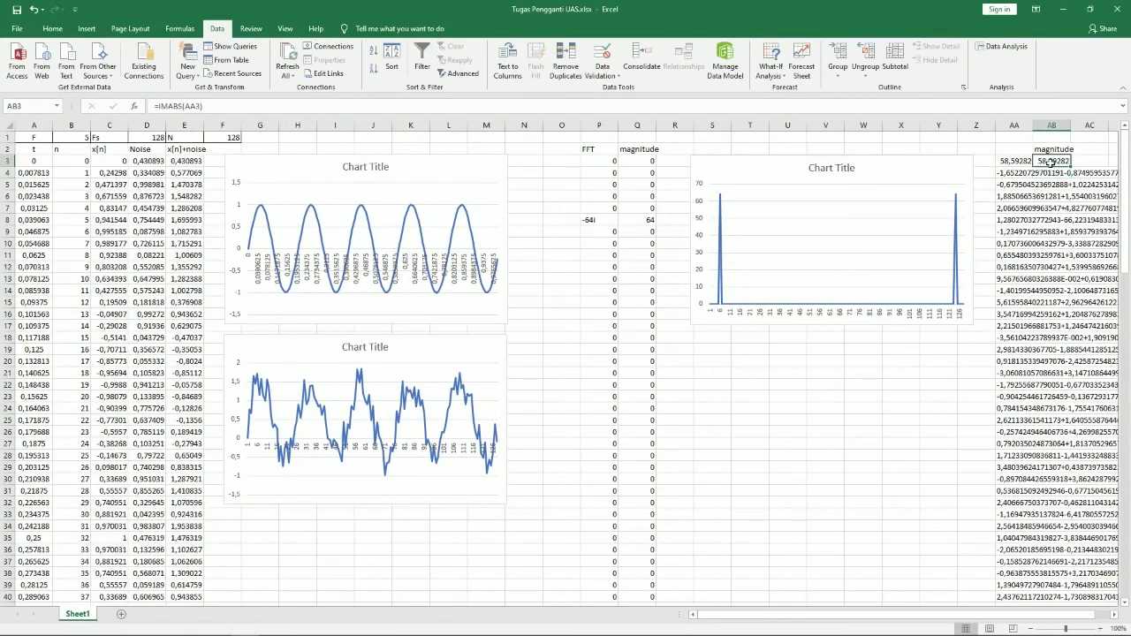
- Fill the IMABS formula from AB3 down to AB130, giving values like 66,23557 in AB8
left_click_drag(1071, 166, 1080, 632)
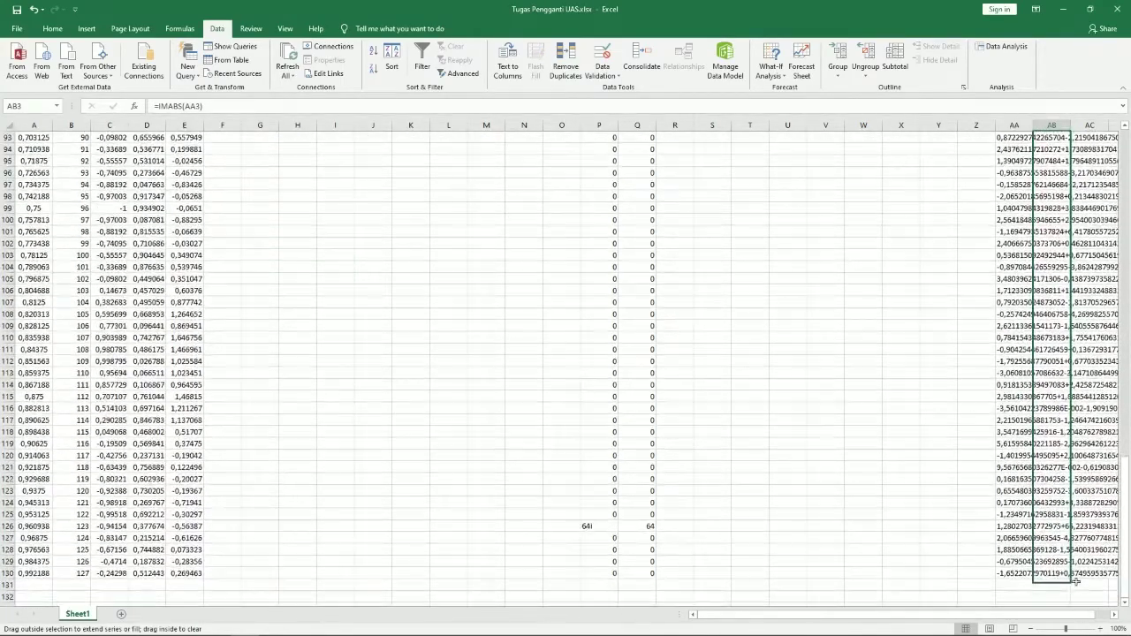
left_click_drag(1081, 633, 1075, 576)
scroll(1061, 570, "up", 10)
scroll(1056, 561, "up", 10)
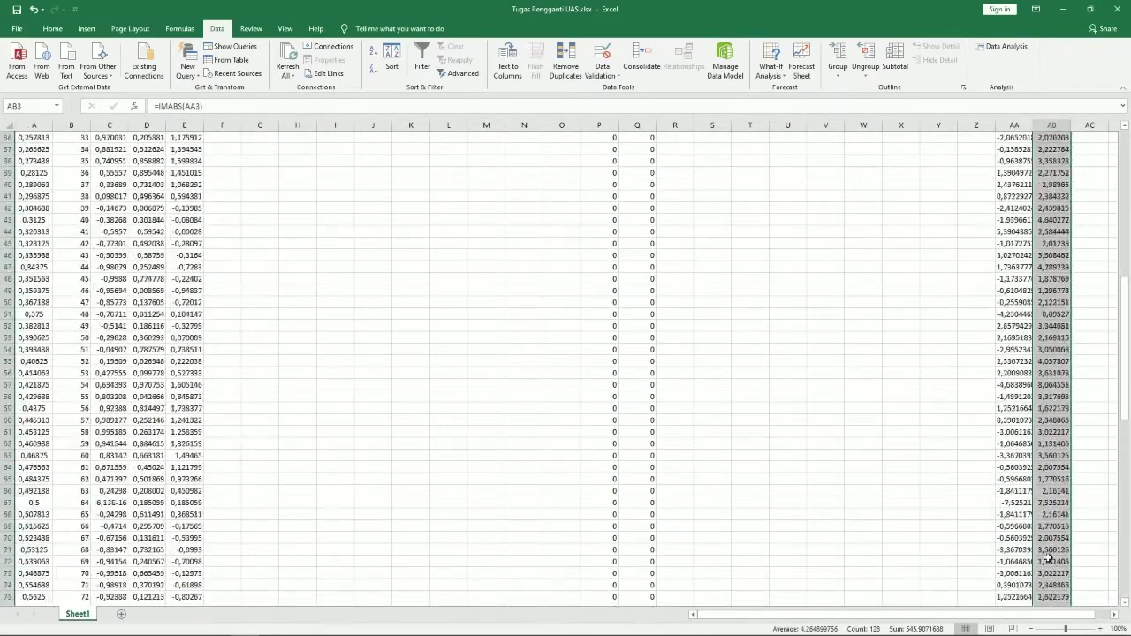
scroll(982, 513, "up", 11)
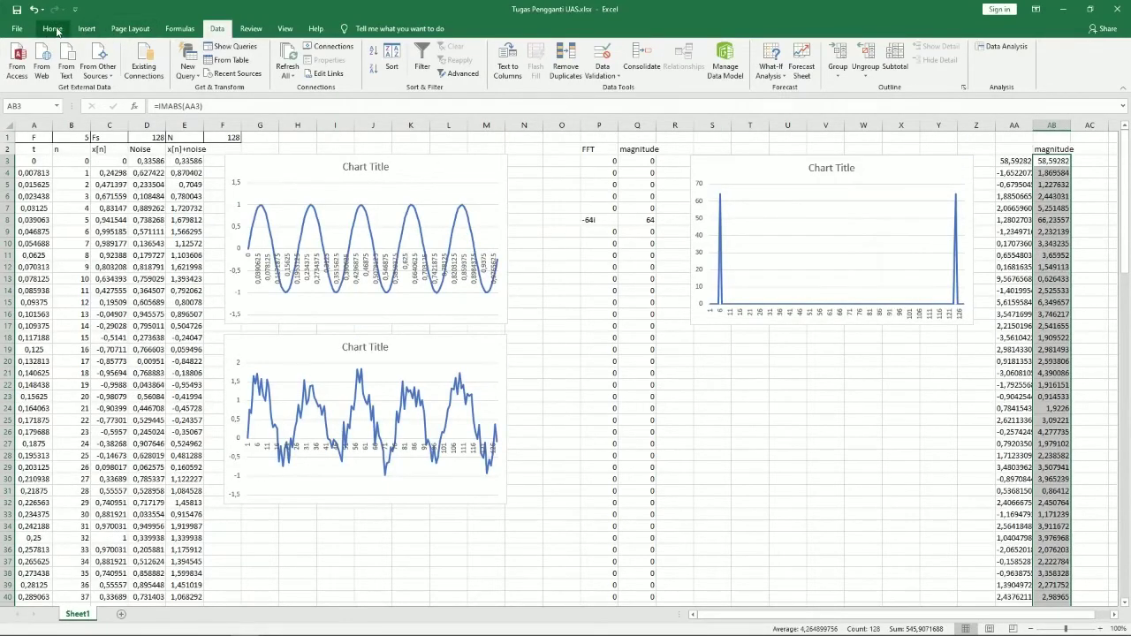
- Insert a 2-D line chart of the AB magnitudes and place it below the first spectrum chart
left_click(86, 29)
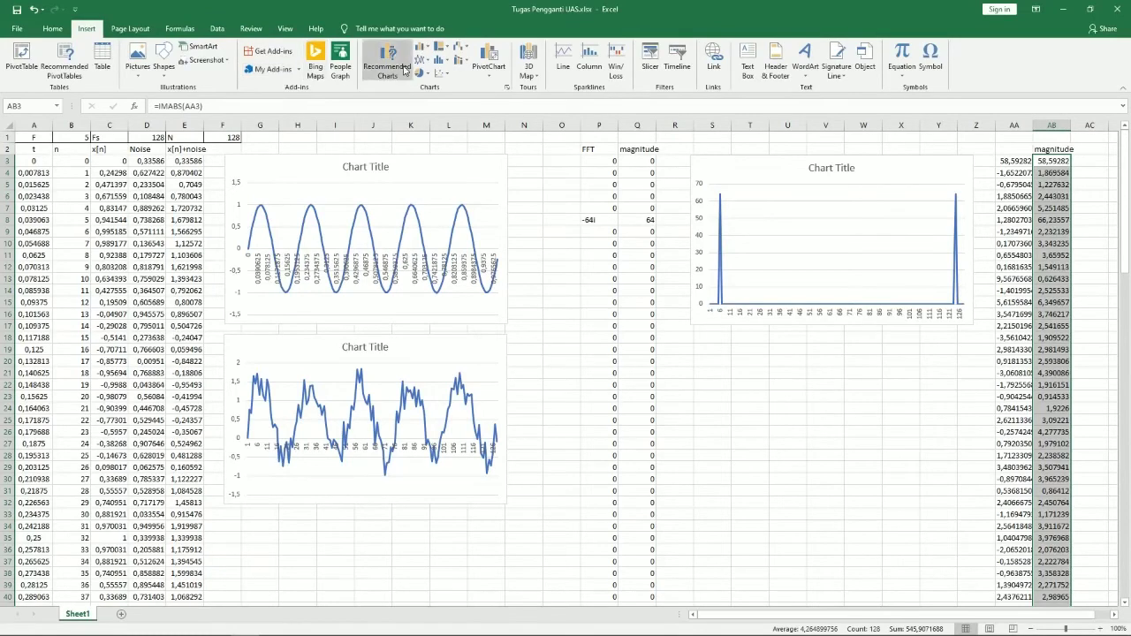
left_click(422, 60)
left_click(430, 94)
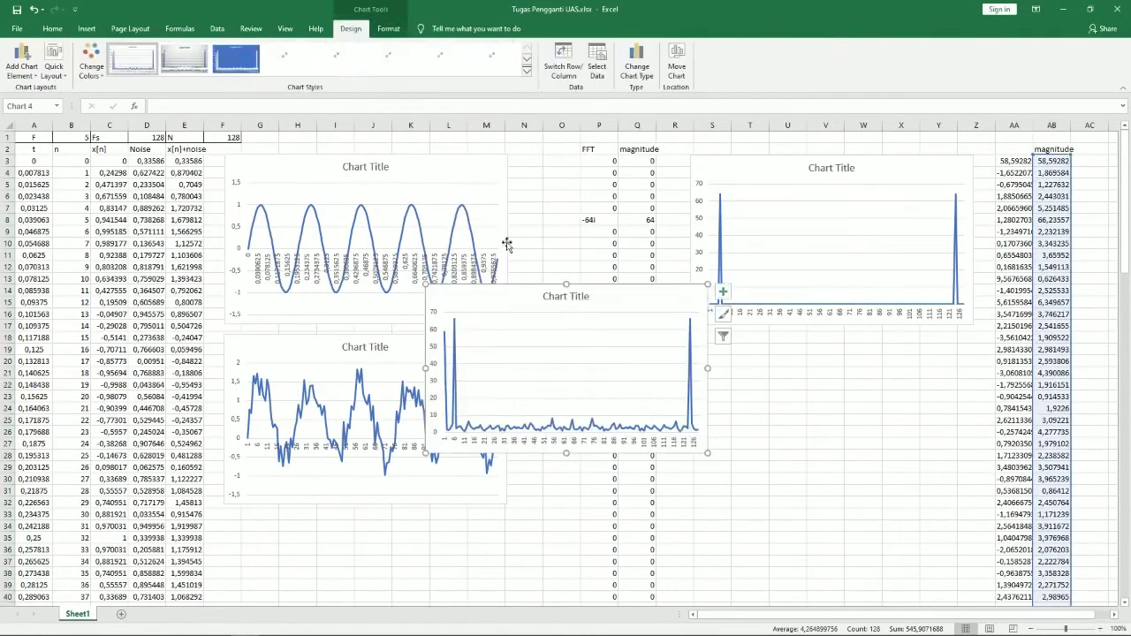
left_click_drag(632, 311, 860, 358)
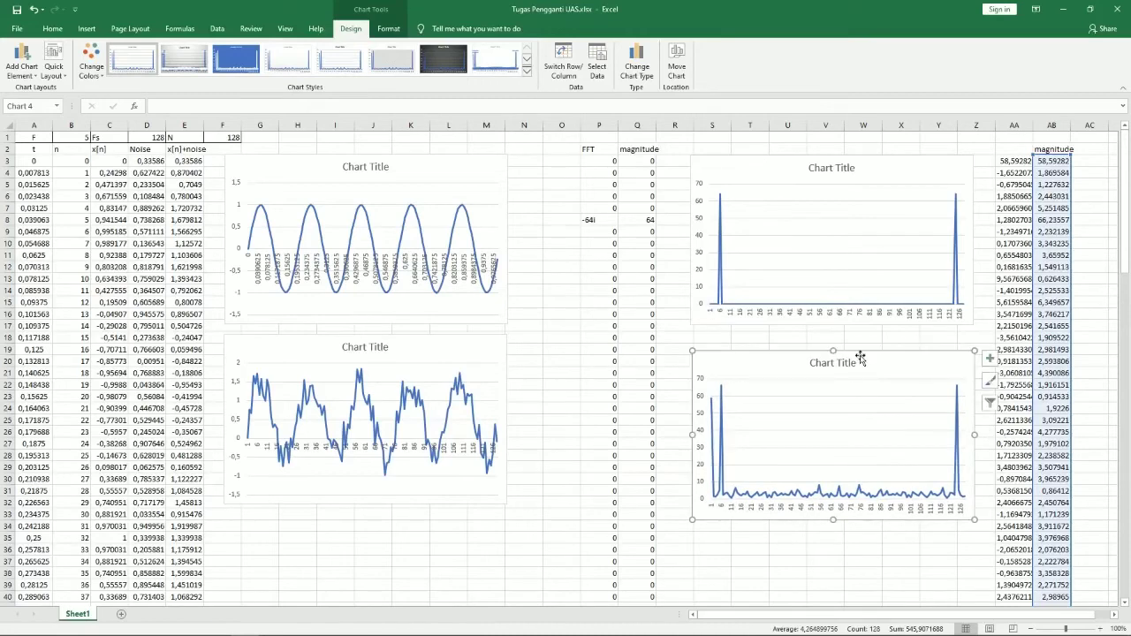